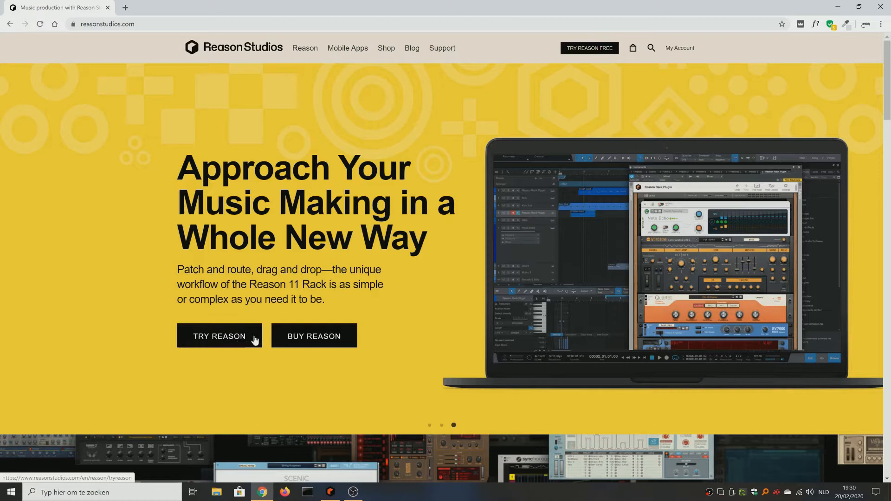
# Download the free Reason 11 trial for PC and bring up the 7-Zip extraction options for the downloaded archive.
pyautogui.click(304, 343)
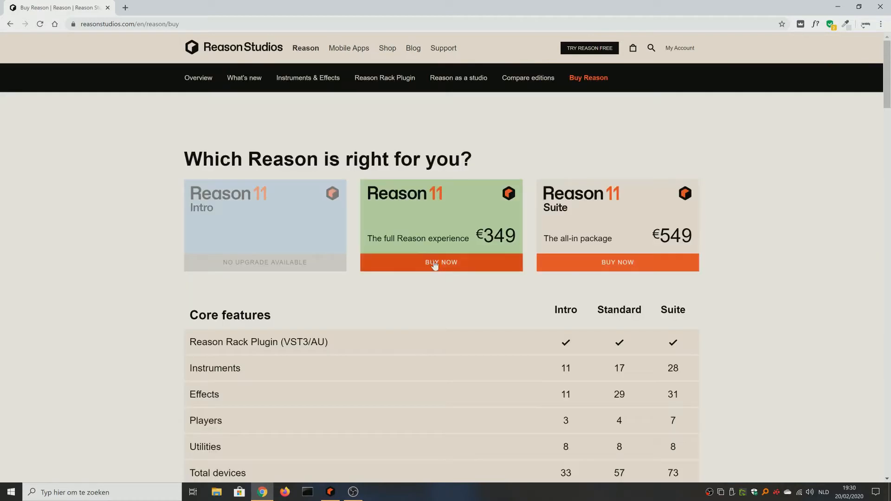
pyautogui.click(589, 48)
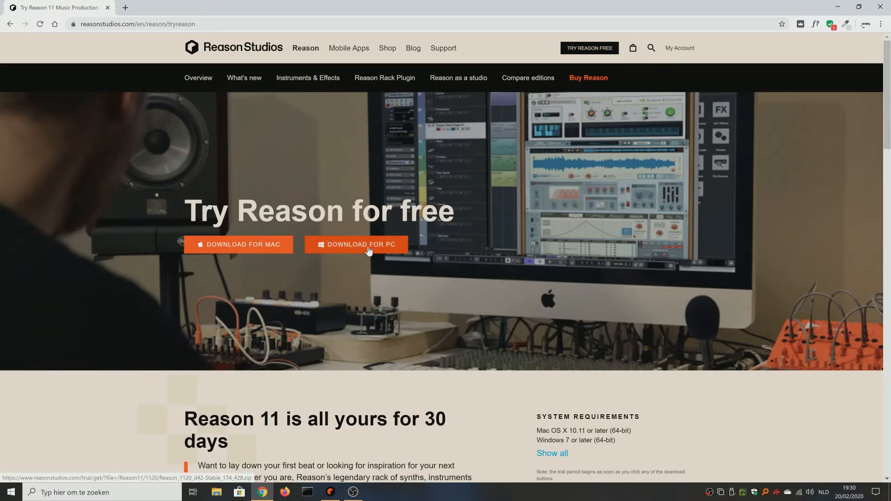
pyautogui.click(369, 248)
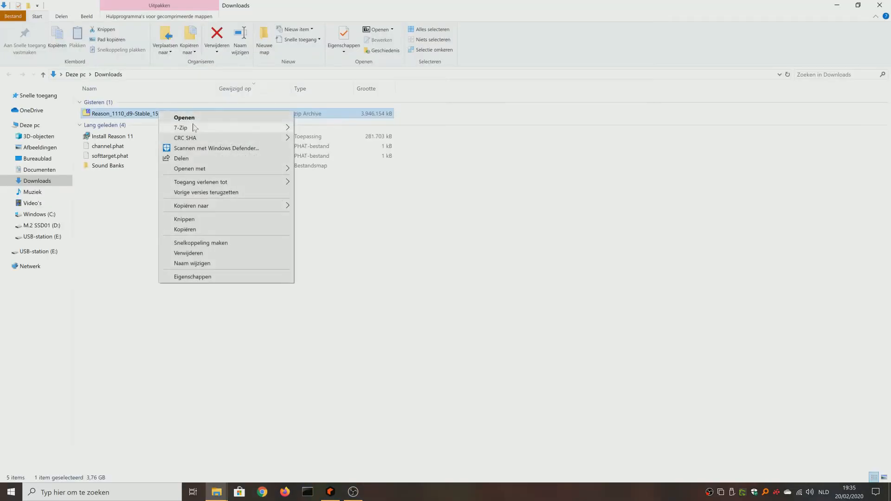
pyautogui.moveTo(216, 129)
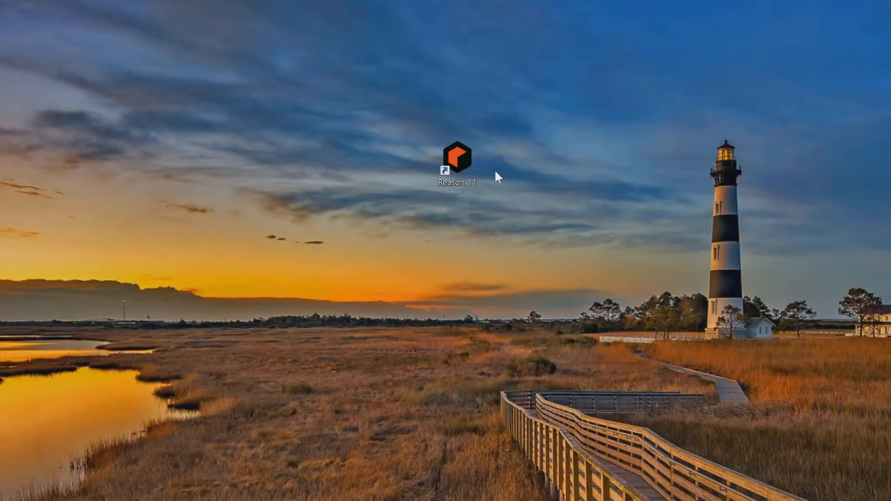
# Launch Reason 11 from the desktop and log in with the remembered account credentials.
pyautogui.doubleClick(468, 165)
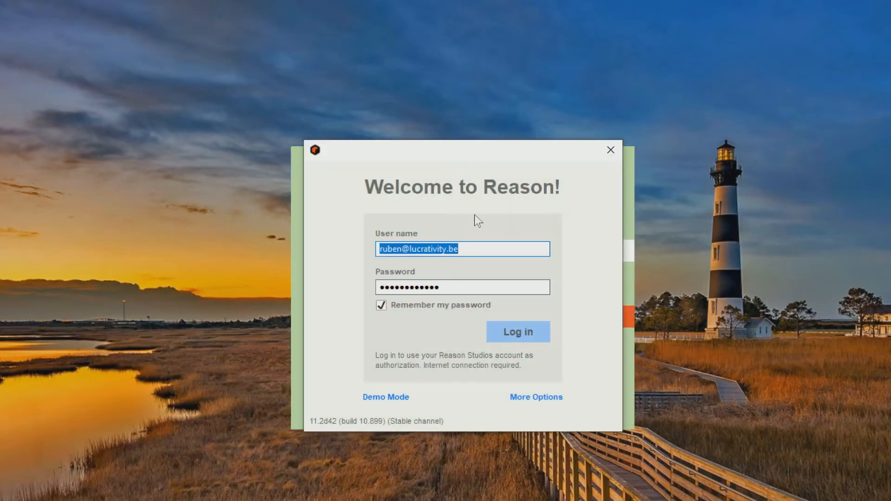
pyautogui.click(504, 329)
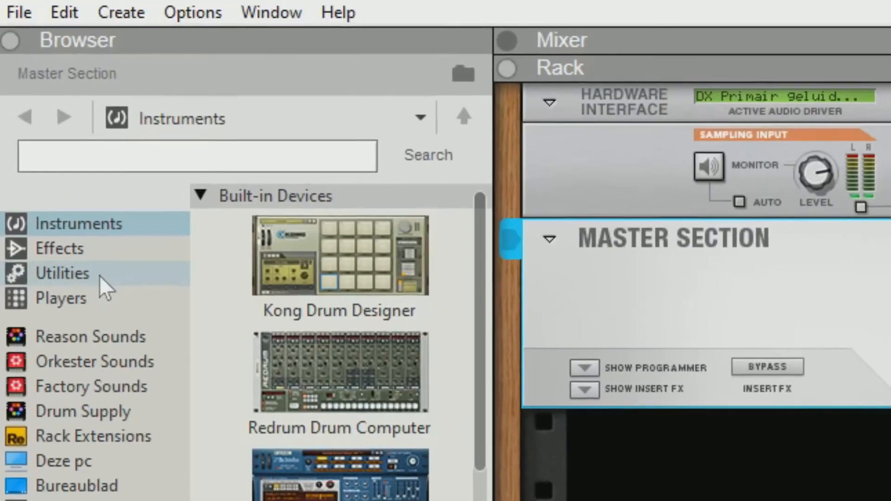
# Add a Combinator from the built-in utilities to the rack, directly below the Master Section.
pyautogui.click(100, 275)
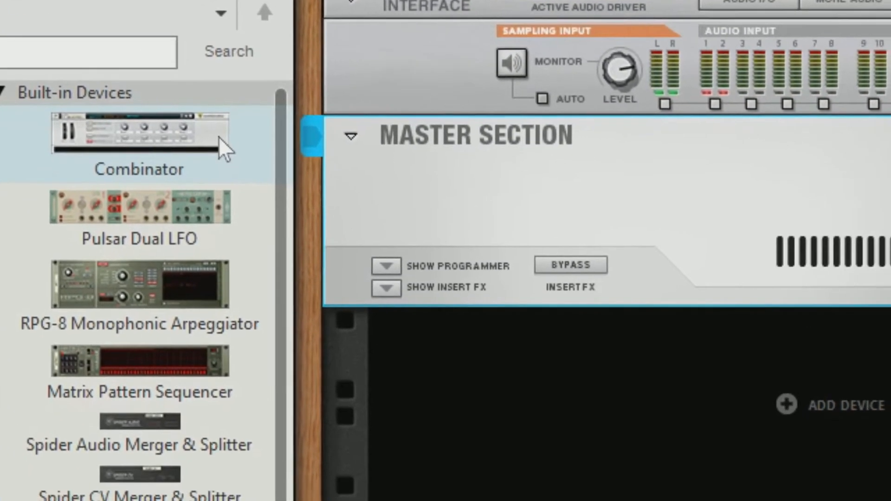
pyautogui.moveTo(218, 138)
pyautogui.mouseDown()
pyautogui.moveTo(224, 175)
pyautogui.moveTo(331, 281)
pyautogui.moveTo(517, 359)
pyautogui.mouseUp()
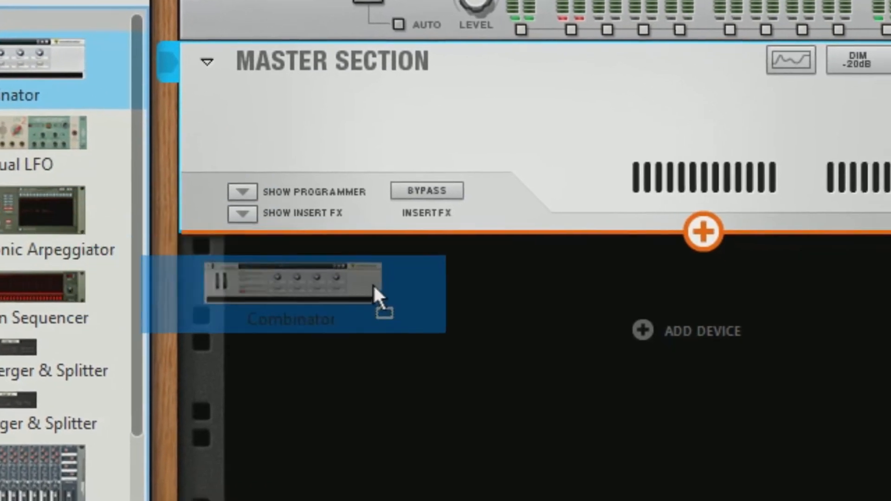
pyautogui.moveTo(373, 287); pyautogui.dragTo(478, 290)
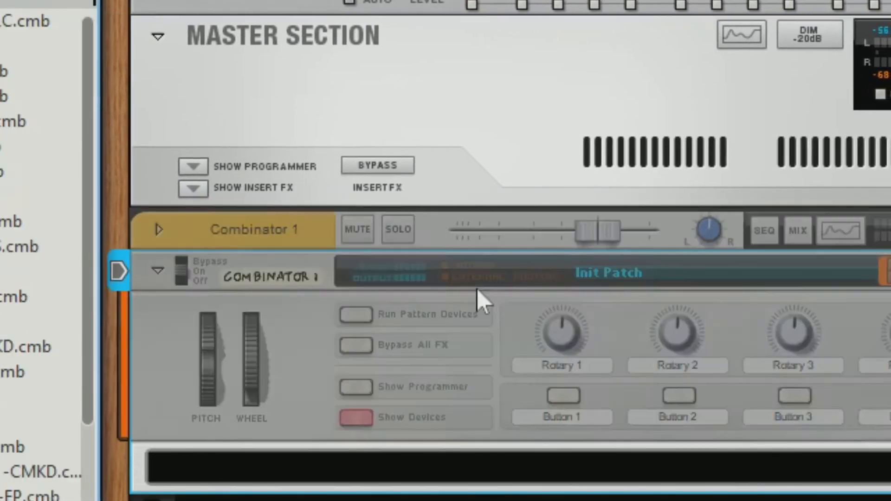
# Rename the Combinator's mix channel to Drums and the Combinator itself to C_DRUMS.
pyautogui.write('D')
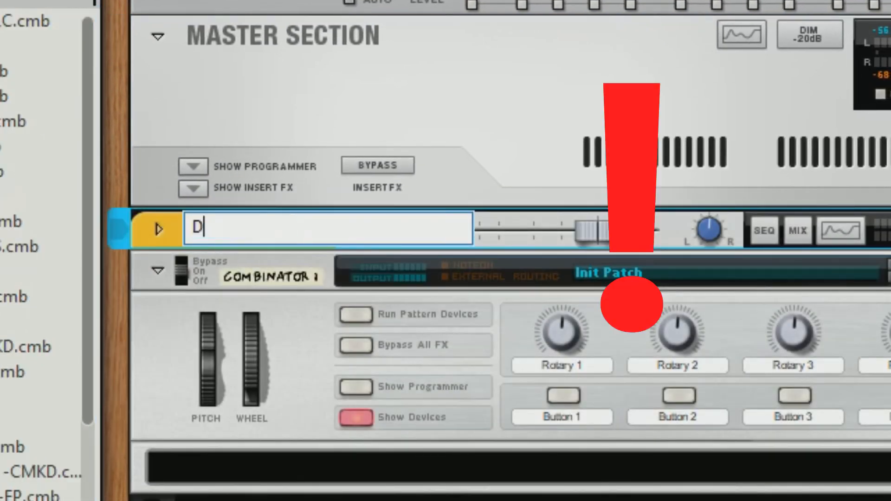
pyautogui.write('rums')
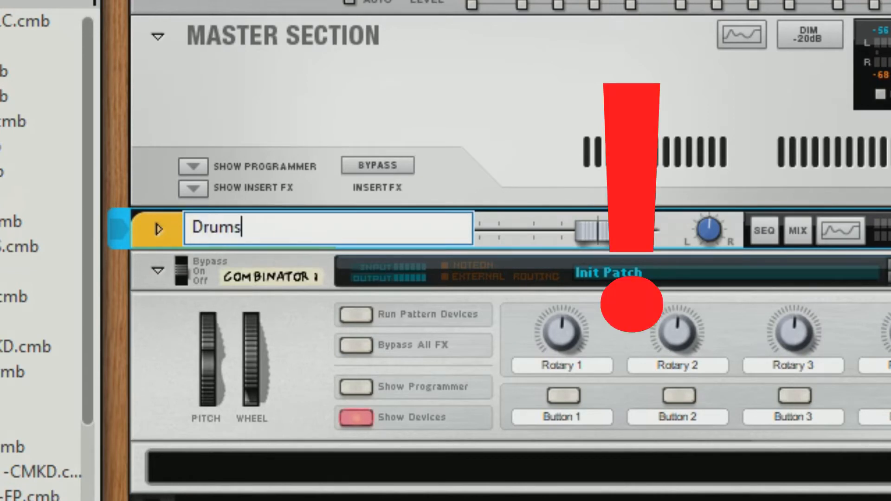
pyautogui.press('Return')
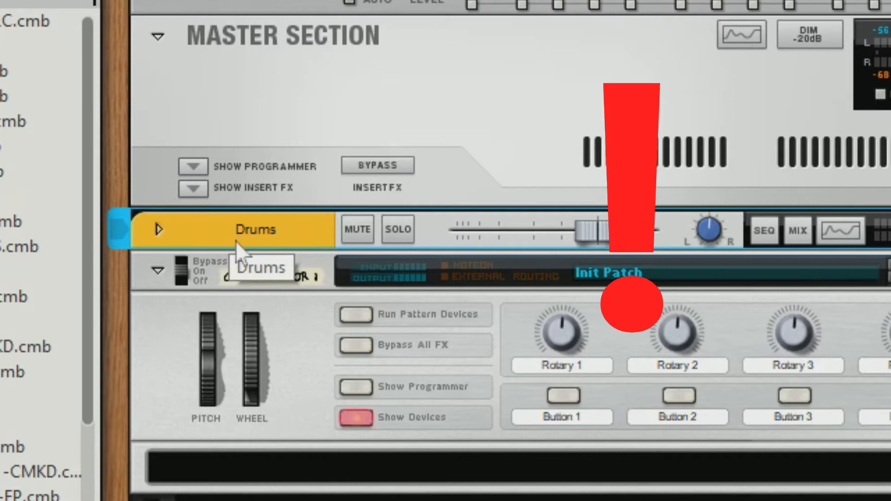
pyautogui.click(239, 278)
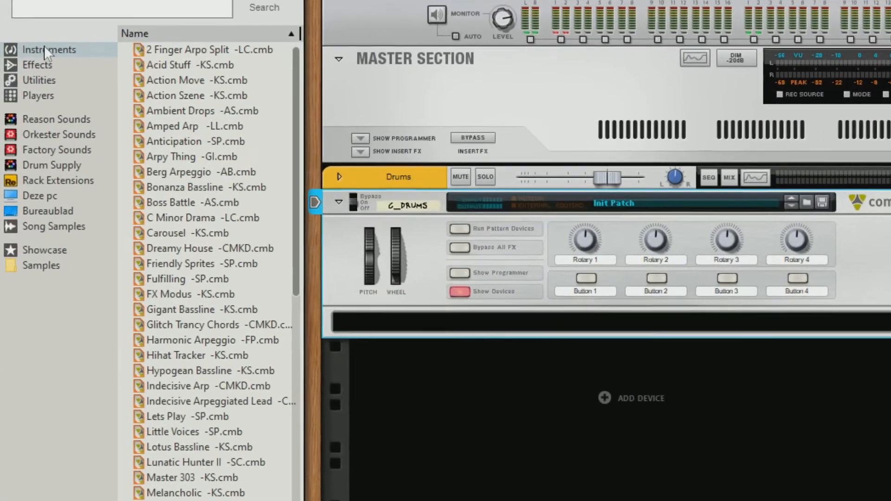
# Insert a Redrum Drum Computer inside the C_DRUMS Combinator and reset the device.
pyautogui.click(25, 85)
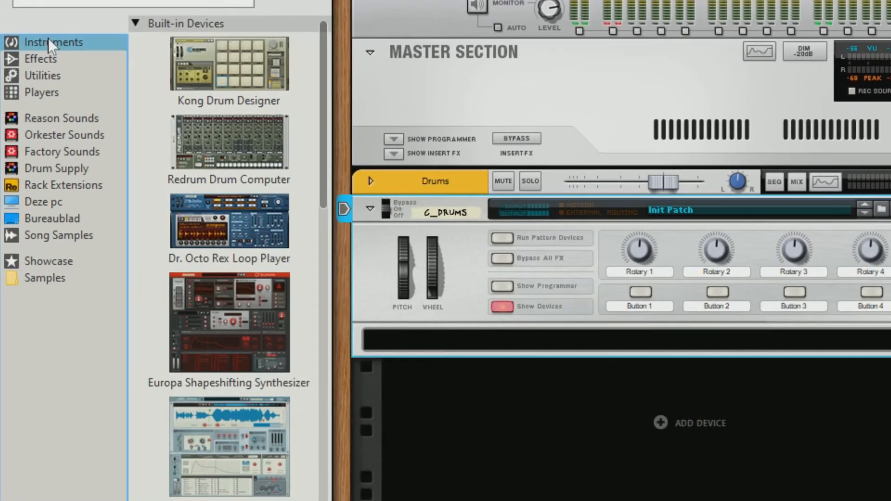
pyautogui.moveTo(228, 147); pyautogui.dragTo(430, 325)
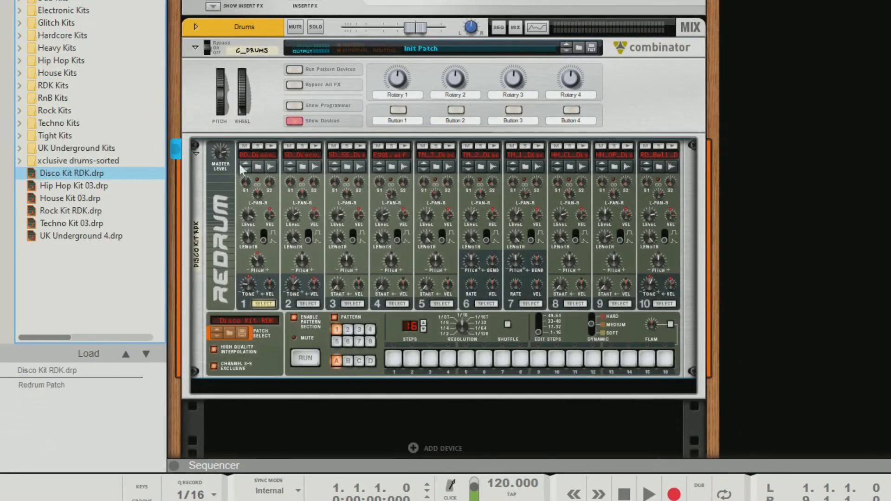
pyautogui.rightClick(221, 226)
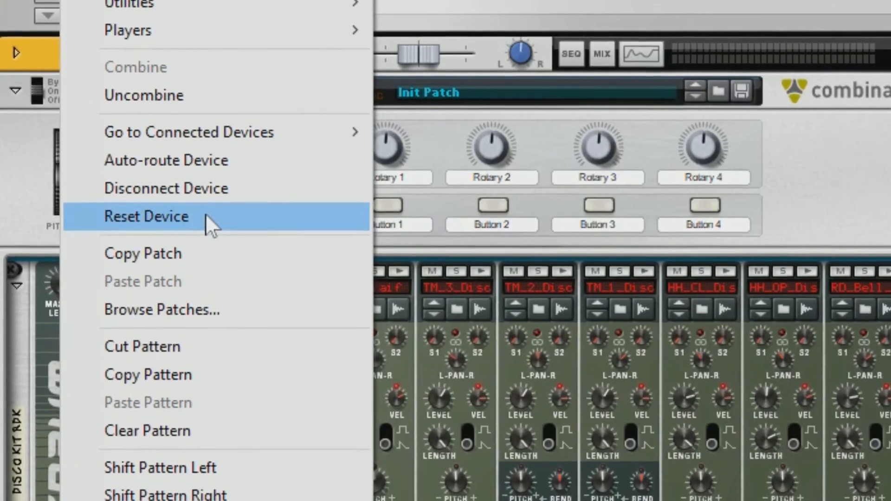
pyautogui.click(206, 216)
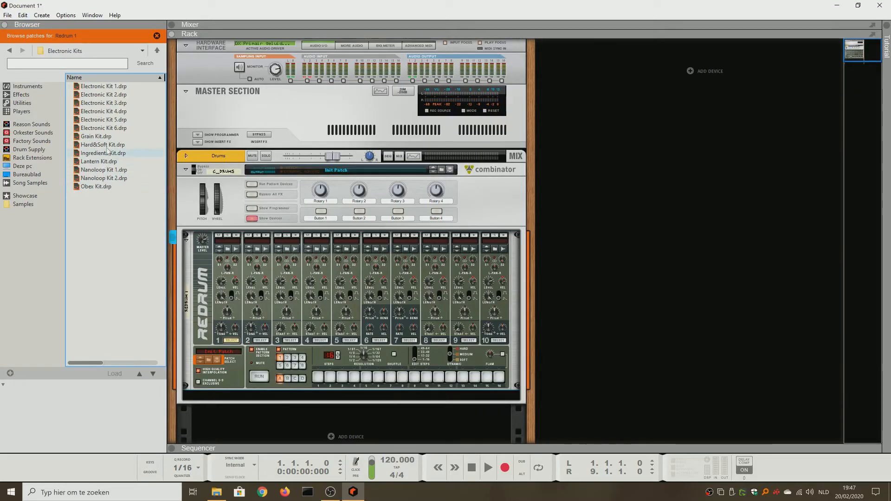
# Load the Grain Kit.drp patch from the Electronic Kits folder into the Redrum.
pyautogui.click(101, 138)
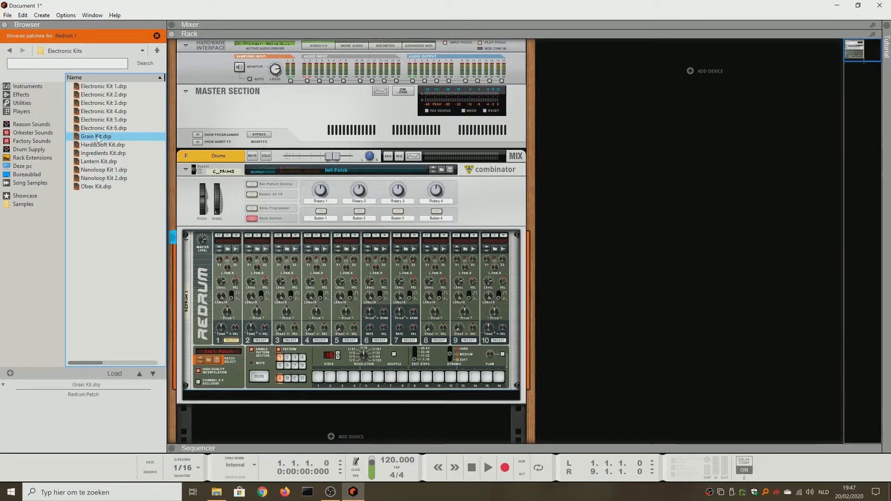
pyautogui.moveTo(99, 138); pyautogui.dragTo(196, 294)
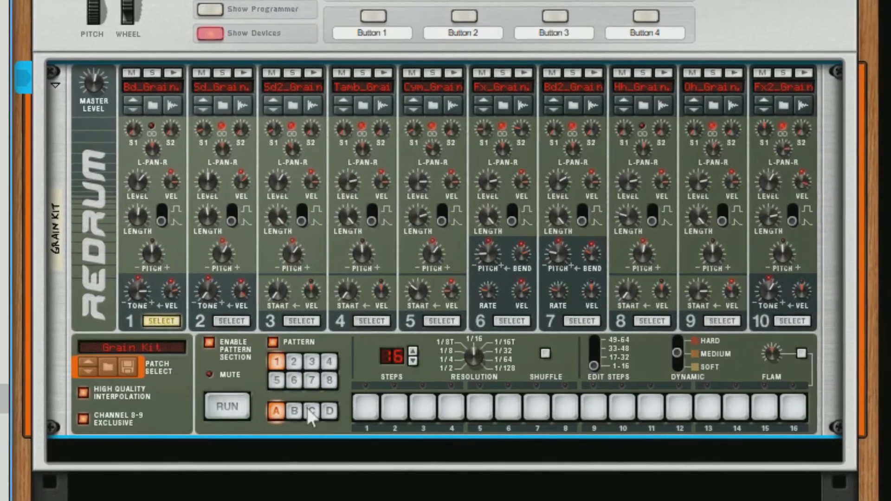
# Run the Redrum pattern and program the channel 1 kick on steps 1, 5, 9 and 13 and the channel 2 snare on steps 5 and 13.
pyautogui.click(232, 408)
pyautogui.click(364, 408)
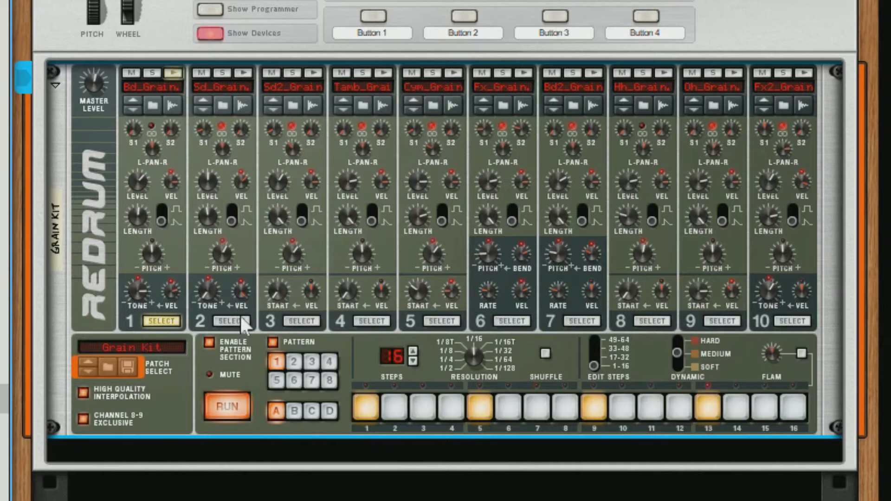
pyautogui.click(241, 319)
pyautogui.click(474, 398)
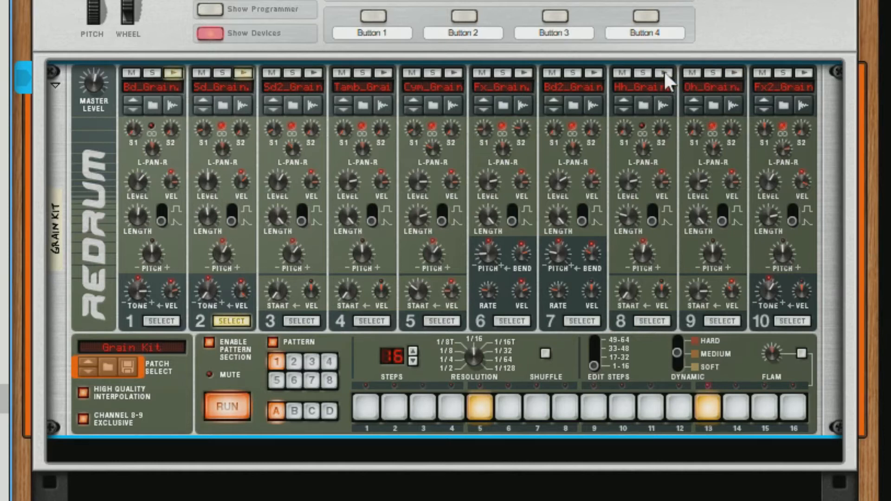
# Program the channel 8 hi-hat on steps 3, 7, 11 and 15, and stop the pattern.
pyautogui.click(652, 321)
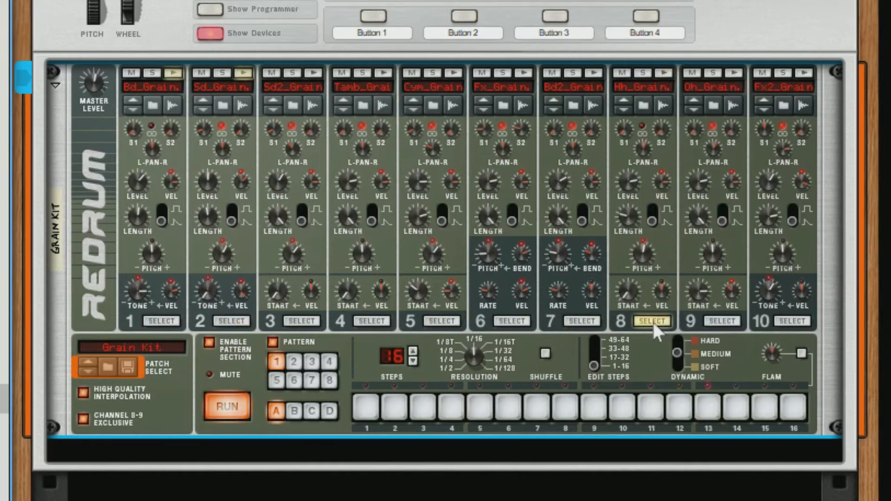
pyautogui.click(428, 403)
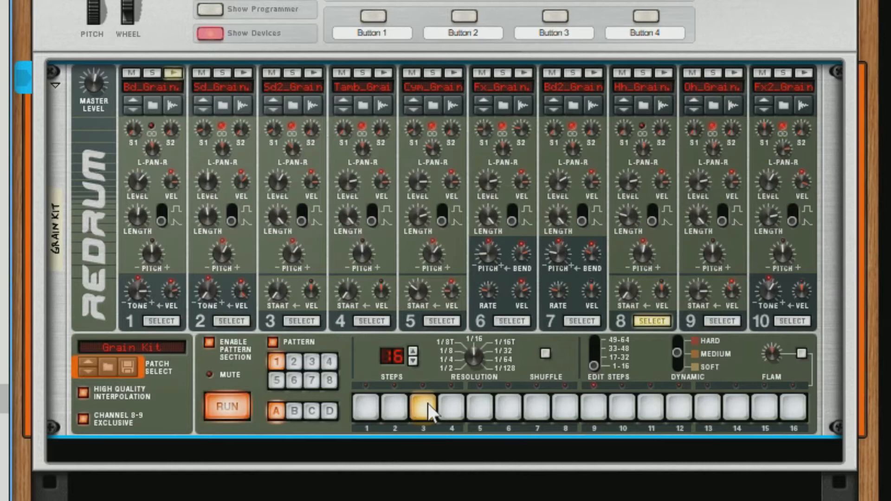
pyautogui.click(544, 407)
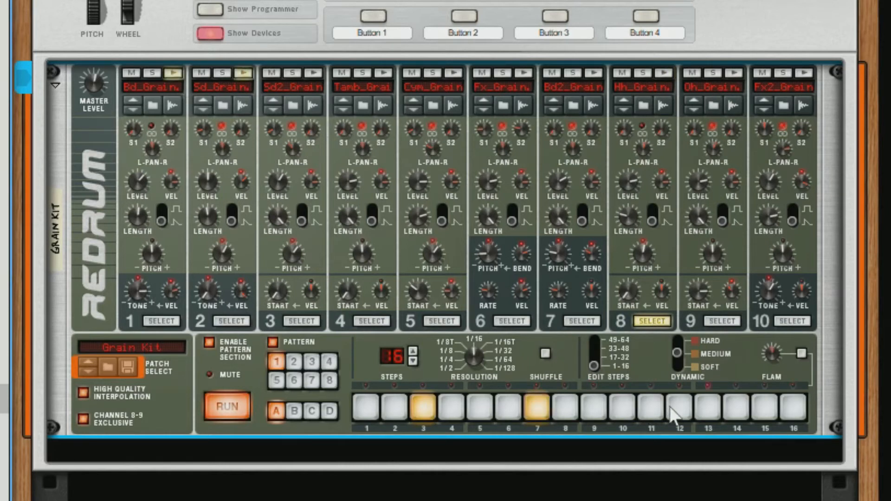
pyautogui.click(651, 409)
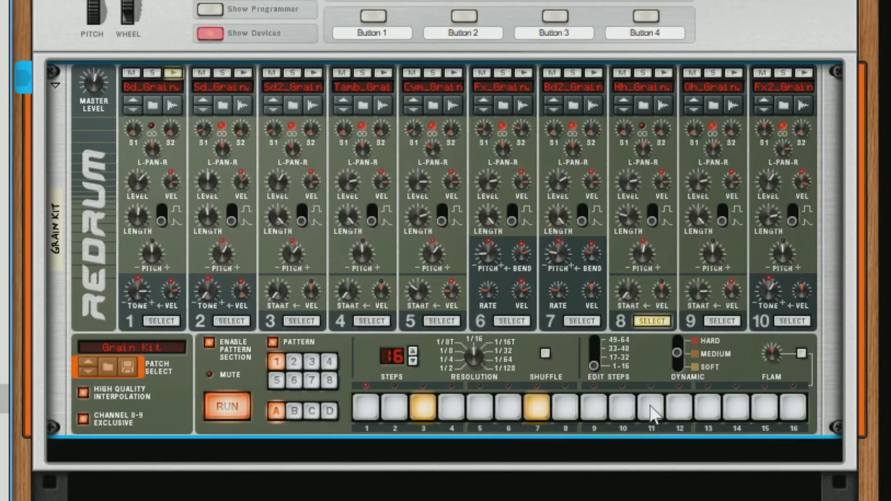
pyautogui.click(756, 406)
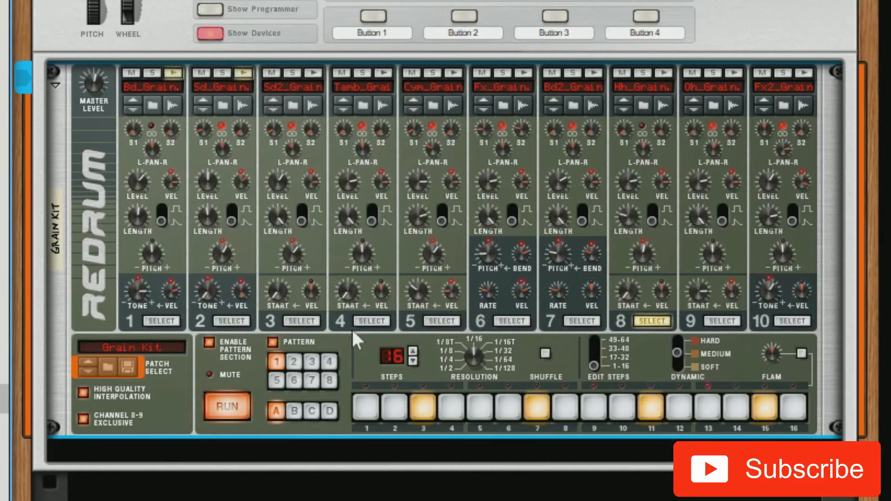
pyautogui.click(227, 407)
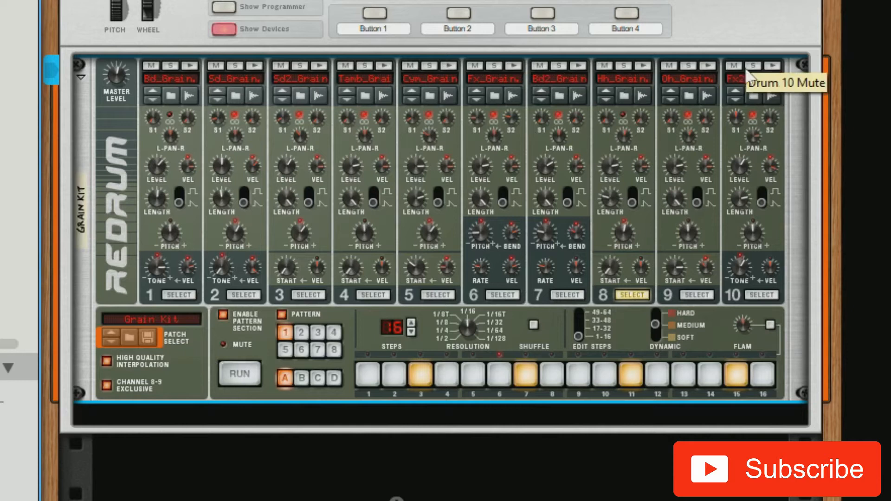
# With the pattern running, switch step editing to 17-32 and place the channel 1 kick on step buttons 1, 5, 9 and 13.
pyautogui.press('space')
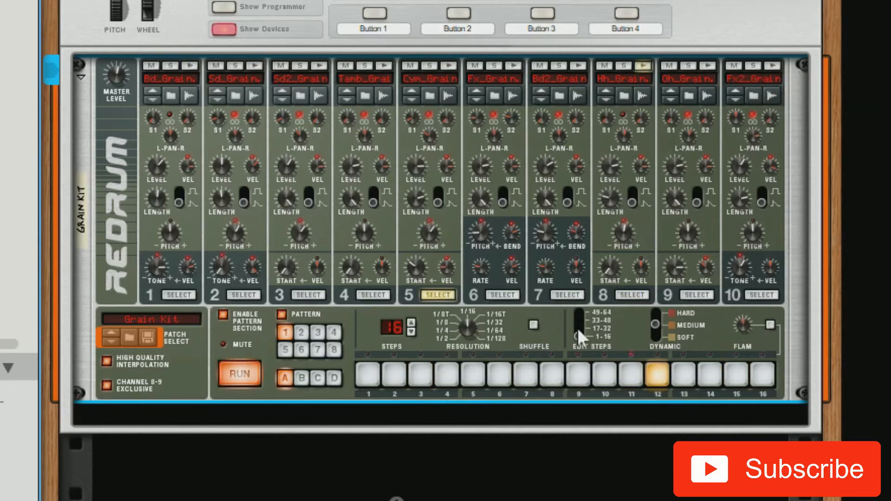
pyautogui.click(577, 328)
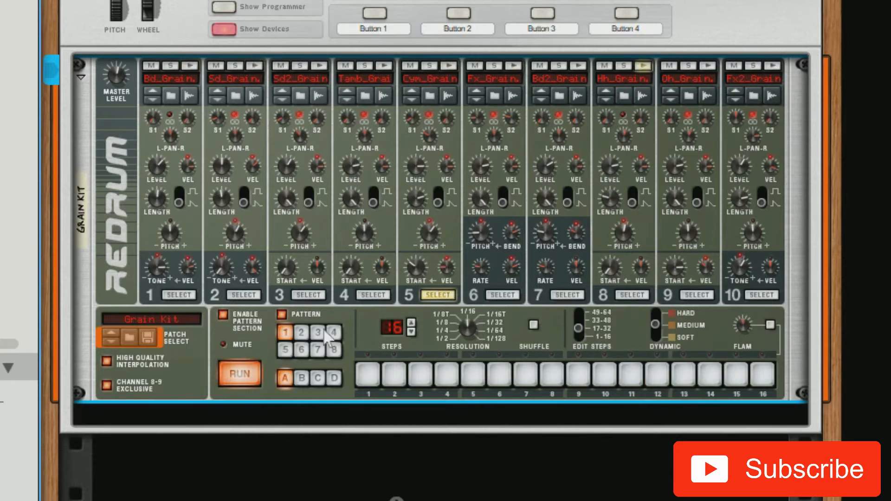
pyautogui.click(171, 294)
pyautogui.click(368, 374)
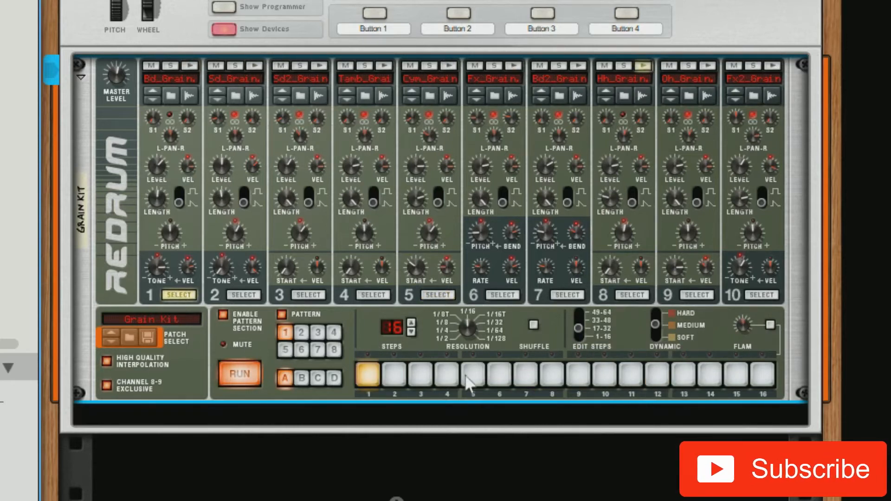
pyautogui.click(473, 374)
pyautogui.click(578, 374)
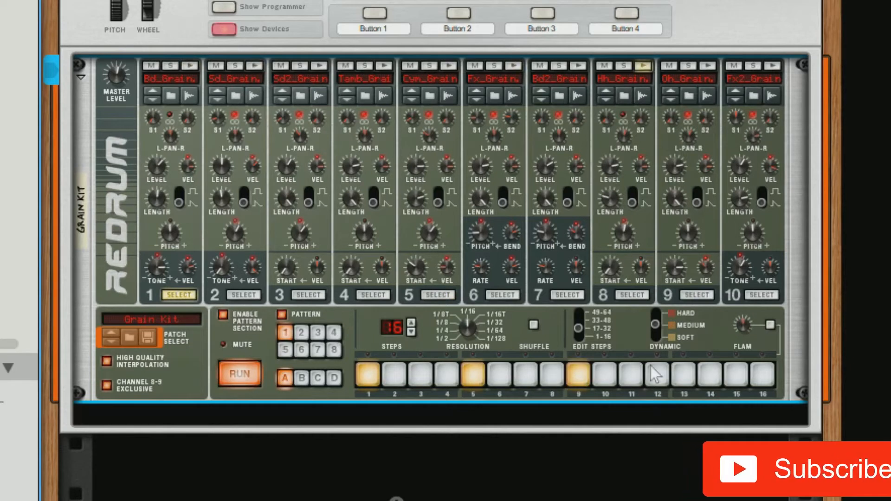
pyautogui.click(684, 375)
# Place the channel 2 snare on step buttons 5 and 13 within the 17-32 range.
pyautogui.click(243, 294)
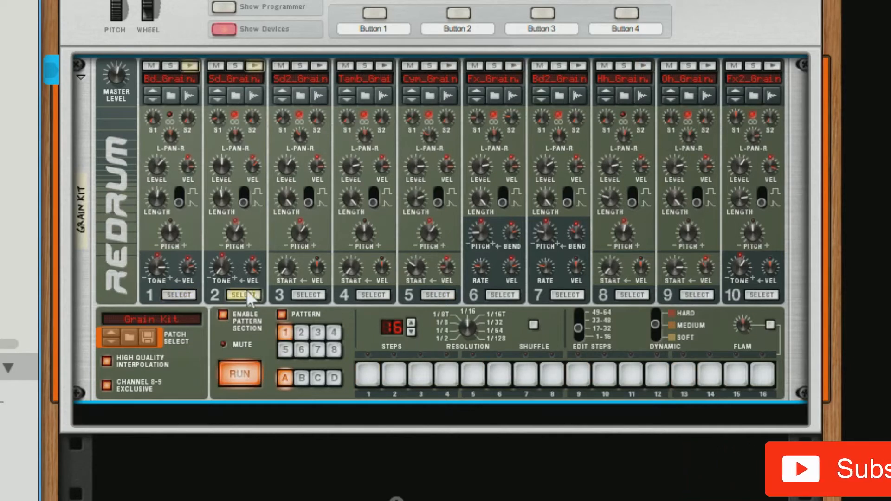
pyautogui.click(474, 375)
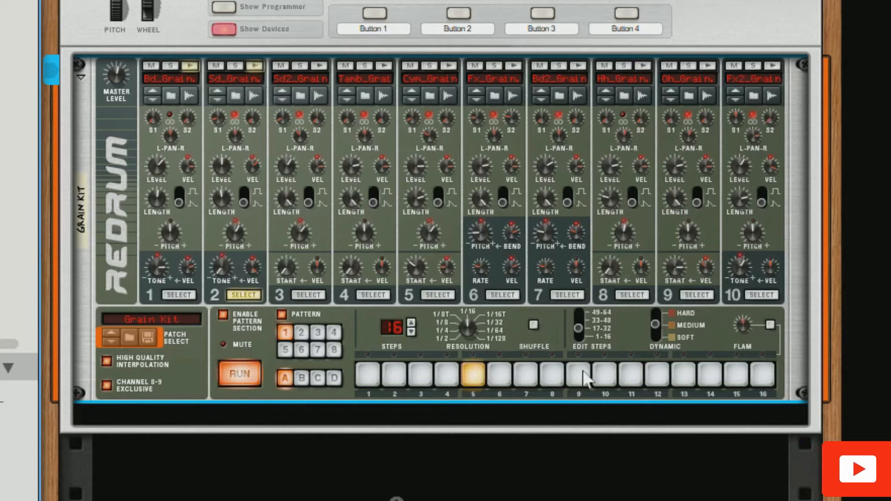
pyautogui.click(580, 375)
pyautogui.click(579, 375)
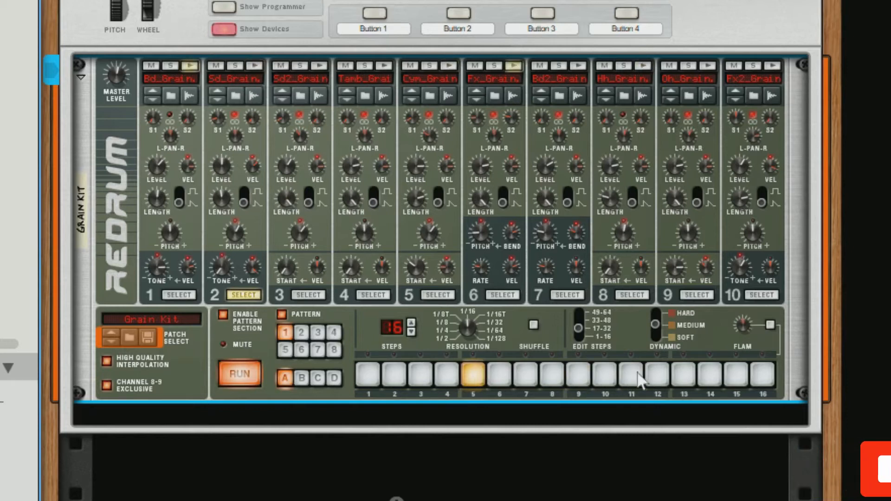
pyautogui.click(684, 375)
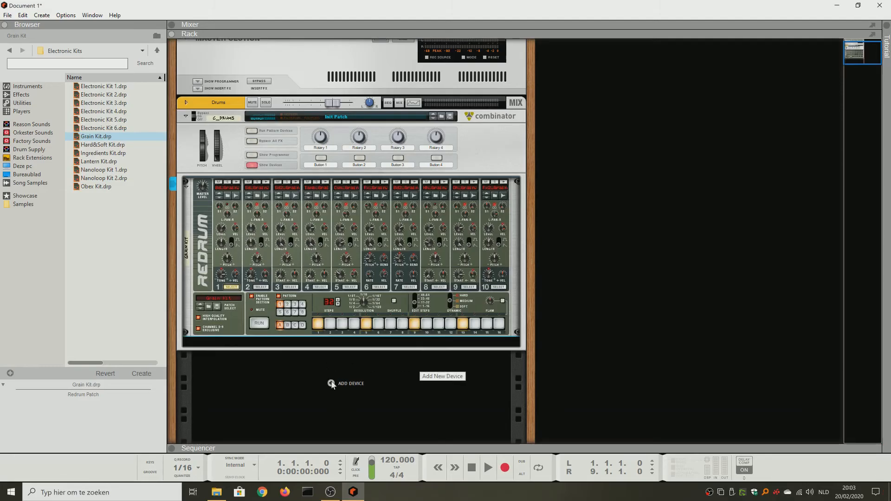
# Create four mix channels below the Combinator and move them together above the Drums mix channel in the rack.
pyautogui.rightClick(331, 384)
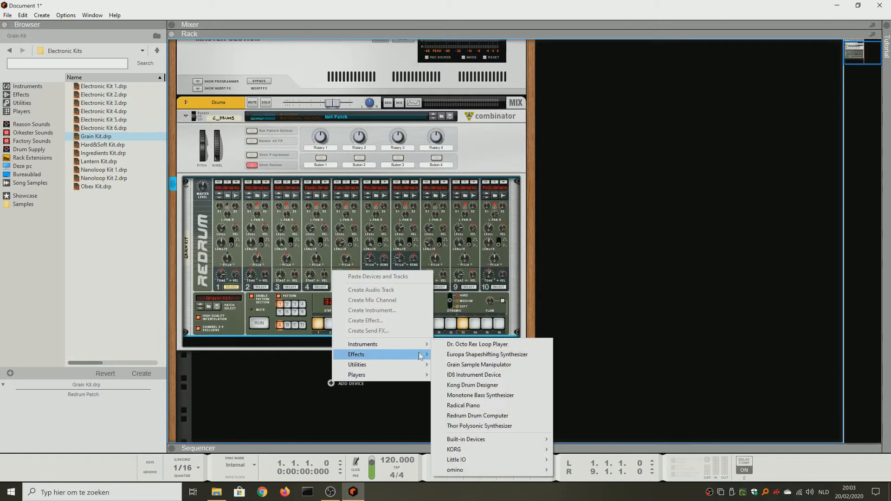
pyautogui.moveTo(420, 356)
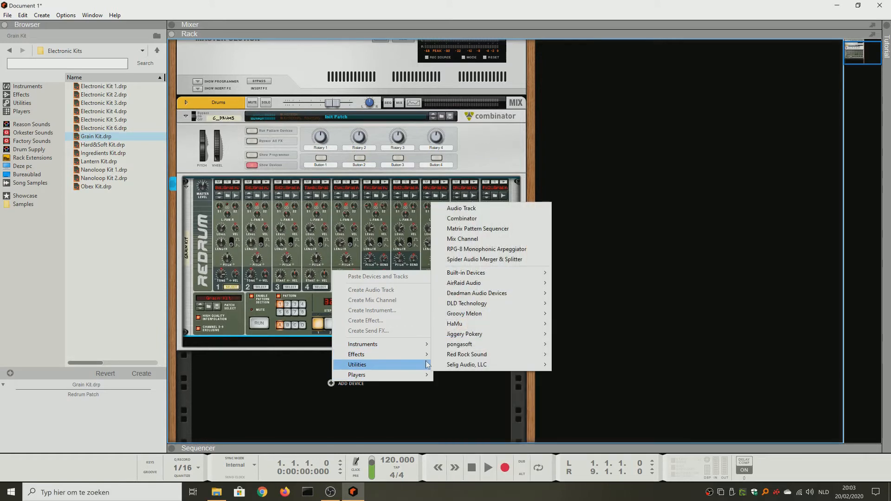
pyautogui.click(486, 241)
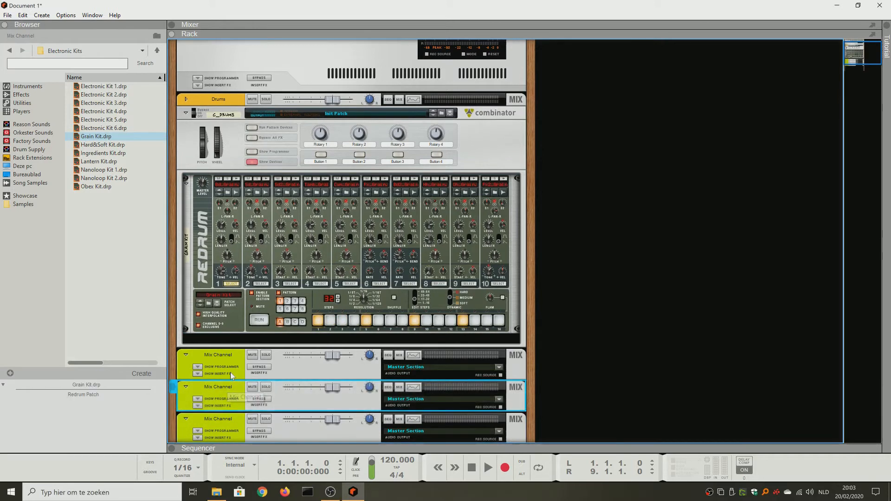
pyautogui.scroll(-2, 230, 372)
pyautogui.click(230, 384)
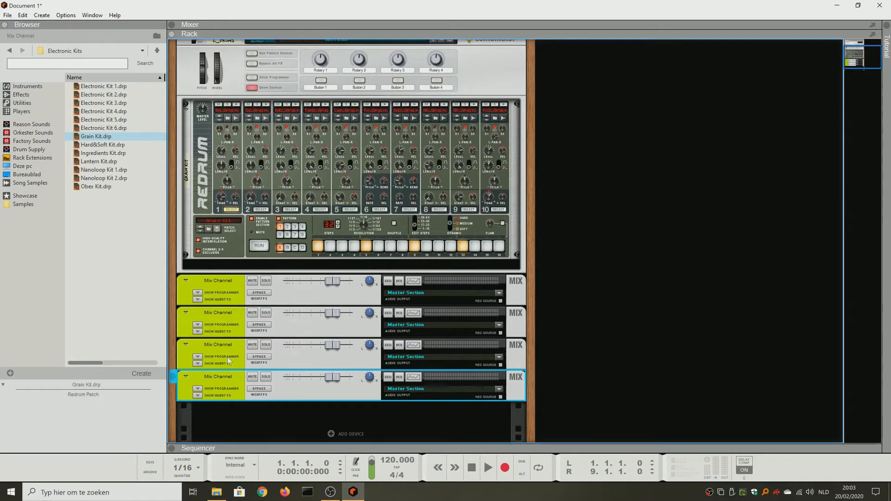
pyautogui.keyDown('shift'); pyautogui.click(219, 289); pyautogui.keyUp('shift')
pyautogui.moveTo(223, 311)
pyautogui.mouseDown()
pyautogui.moveTo(241, 30)
pyautogui.moveTo(233, 70)
pyautogui.mouseUp()
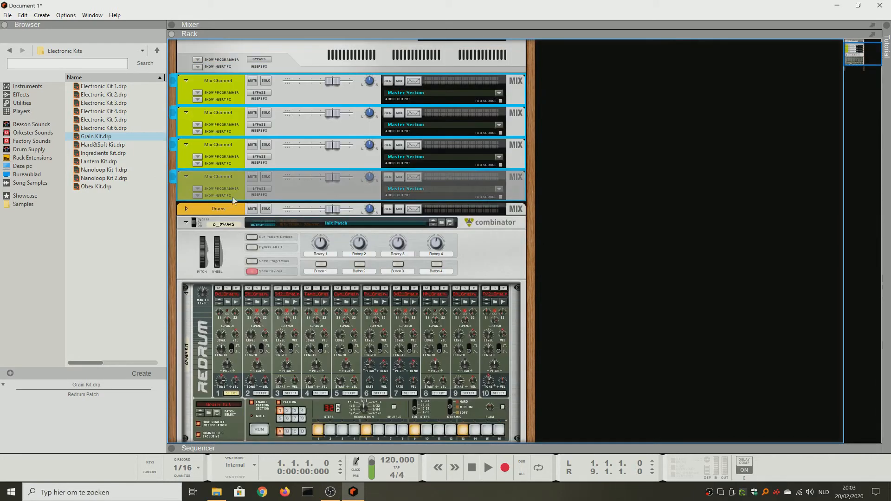
# Rename the four new mix channels, in rack order, Kick, Snare, HH and Drum FX.
pyautogui.click(218, 81)
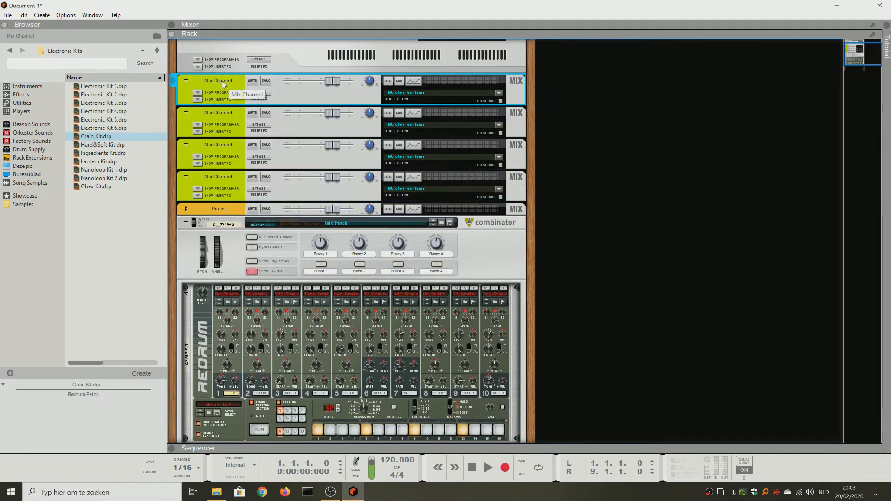
pyautogui.click(226, 83)
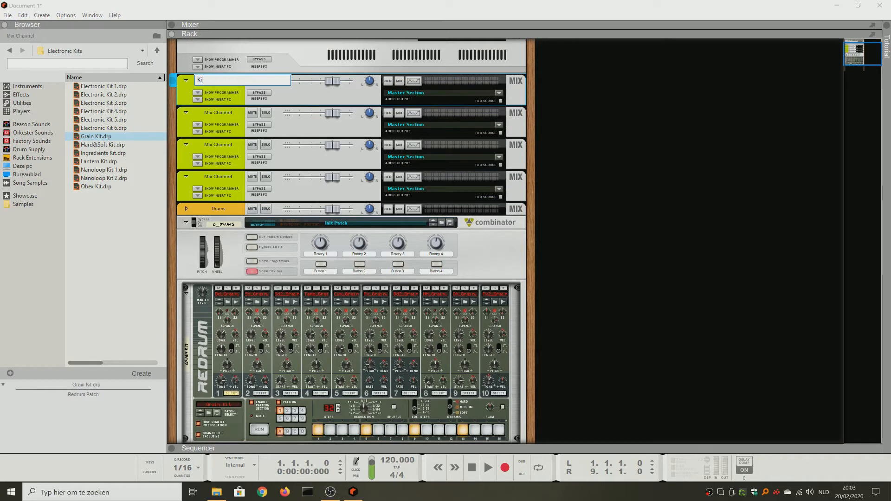
pyautogui.write('Kick')
pyautogui.press('Tab')
pyautogui.write('Snare')
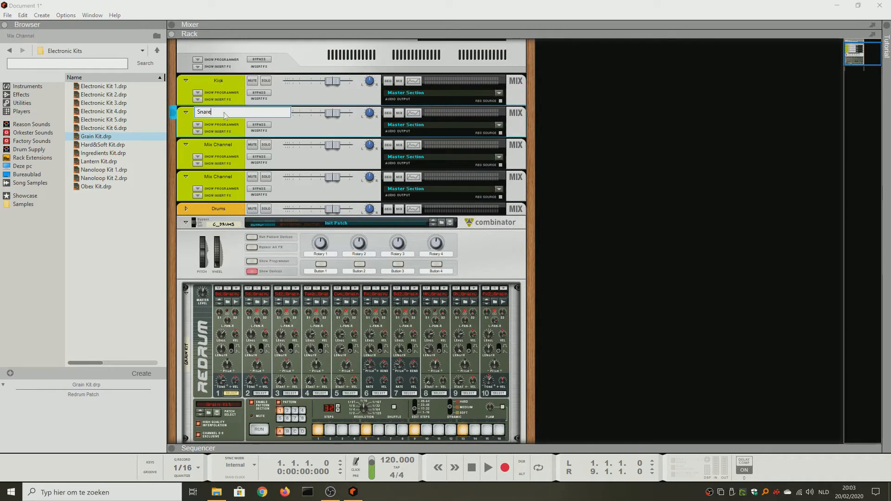
pyautogui.press('Tab')
pyautogui.write('HH')
pyautogui.press('Return')
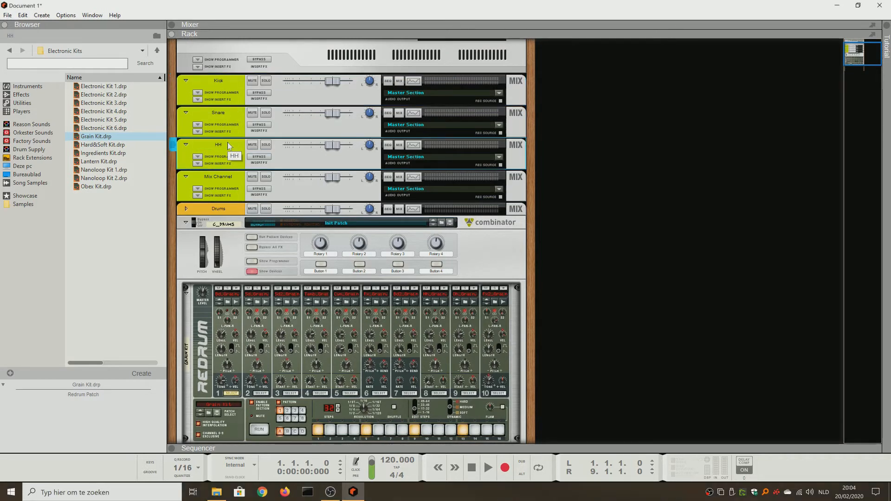
pyautogui.doubleClick(228, 176)
pyautogui.write('Dru')
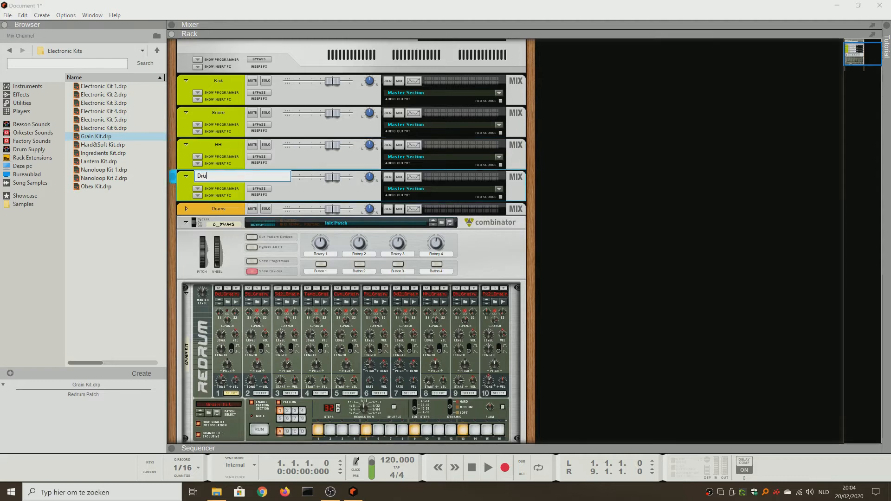
pyautogui.write('m FX')
pyautogui.press('Return')
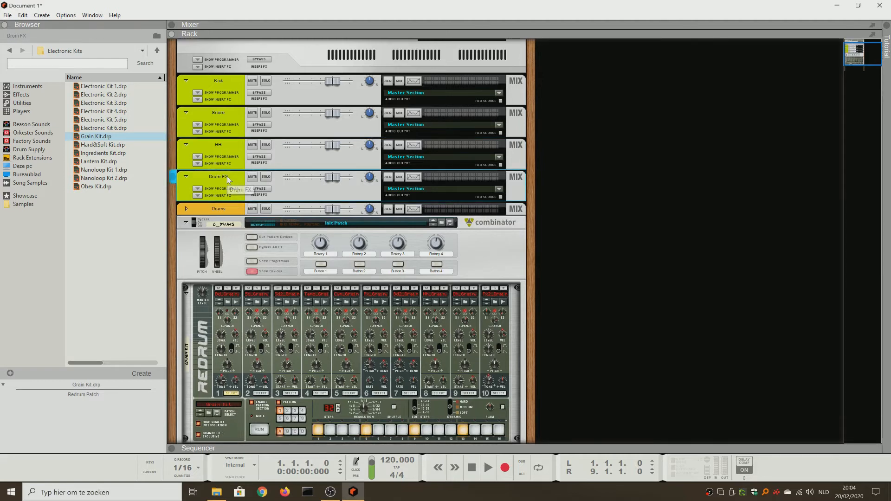
pyautogui.press('Tab')
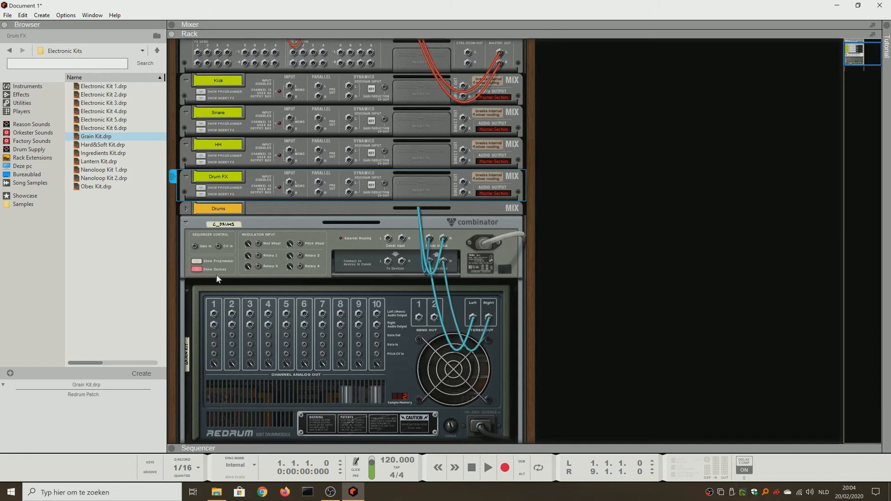
pyautogui.moveTo(215, 316); pyautogui.dragTo(291, 88)
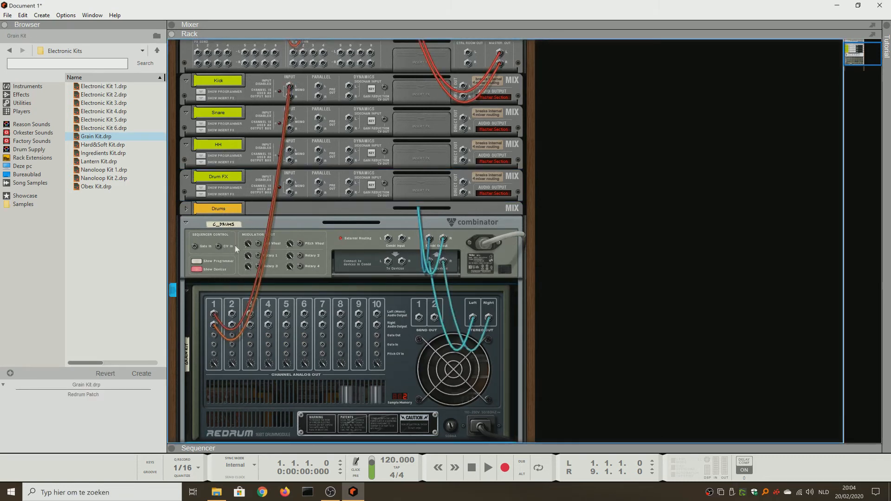
pyautogui.moveTo(233, 315); pyautogui.dragTo(291, 119)
pyautogui.moveTo(215, 315); pyautogui.dragTo(289, 88)
pyautogui.moveTo(233, 316); pyautogui.dragTo(289, 119)
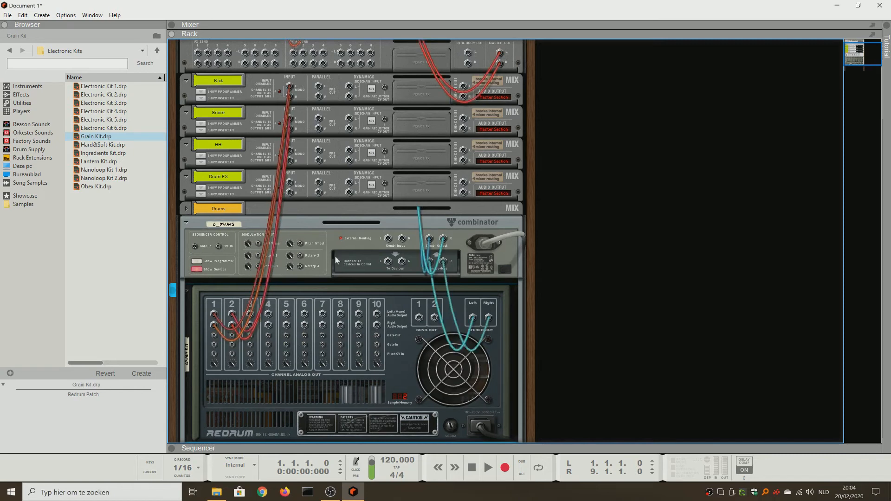
pyautogui.moveTo(359, 314); pyautogui.dragTo(291, 151)
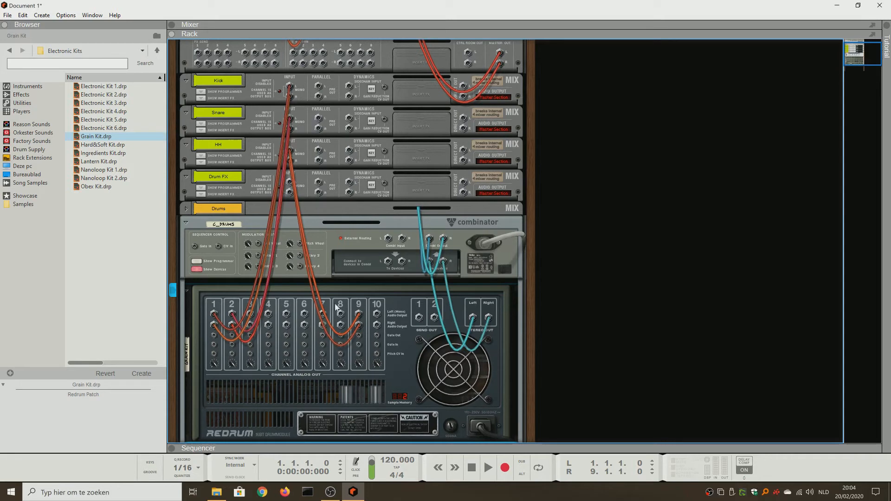
pyautogui.hotkey('ctrl', 'z')
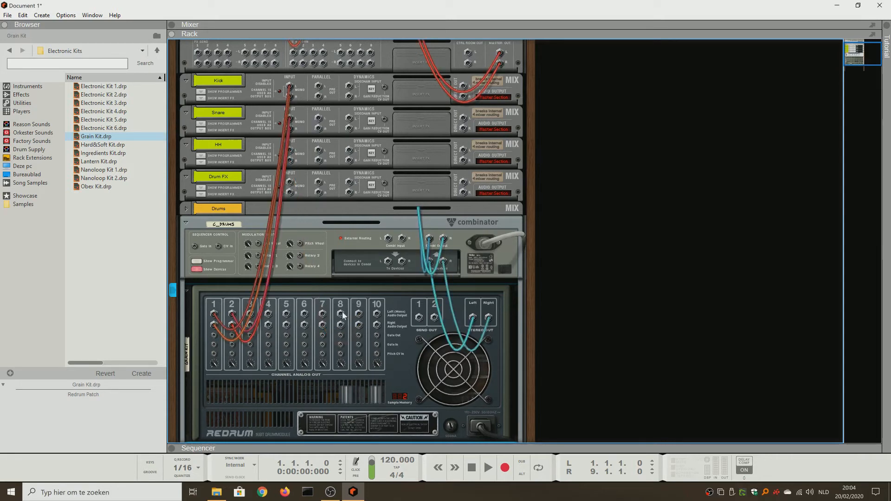
pyautogui.moveTo(342, 315); pyautogui.dragTo(293, 151)
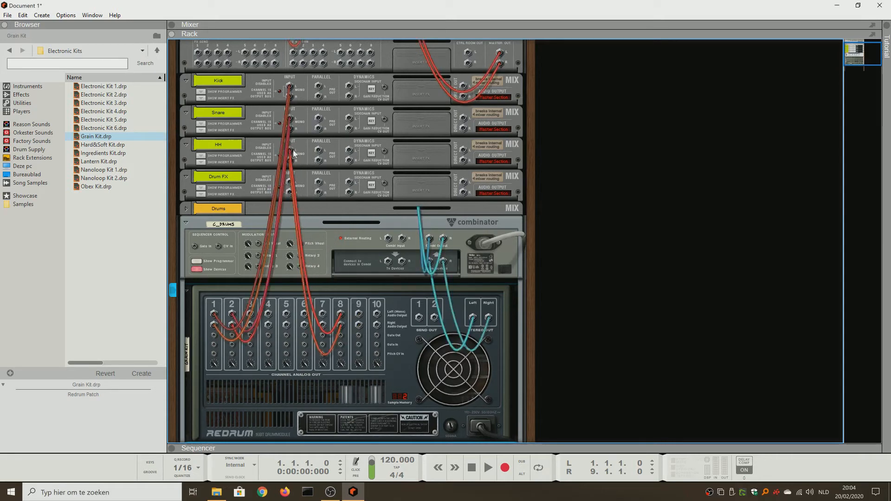
pyautogui.moveTo(376, 315); pyautogui.dragTo(290, 182)
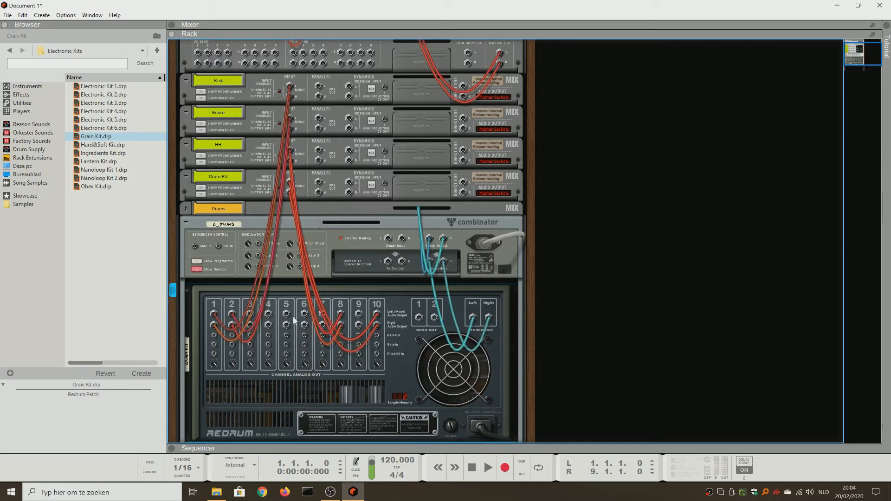
pyautogui.moveTo(304, 314); pyautogui.dragTo(288, 186)
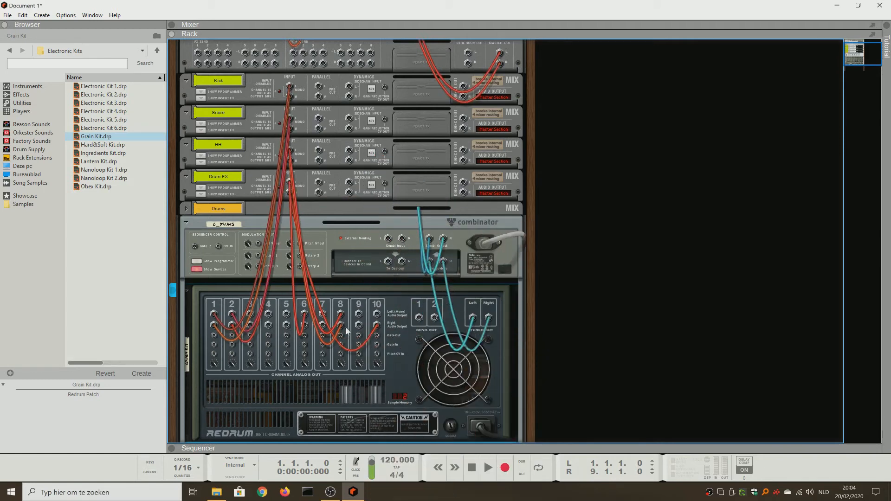
pyautogui.moveTo(377, 327); pyautogui.dragTo(371, 322)
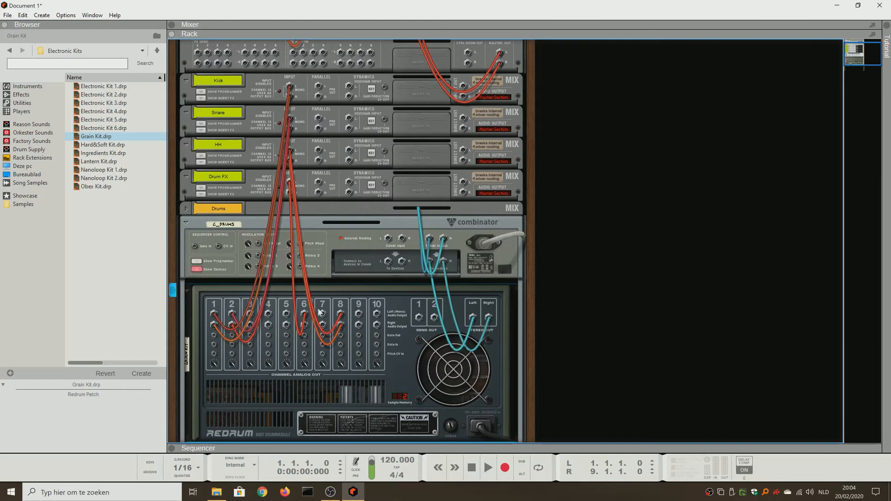
pyautogui.moveTo(304, 313); pyautogui.dragTo(309, 304)
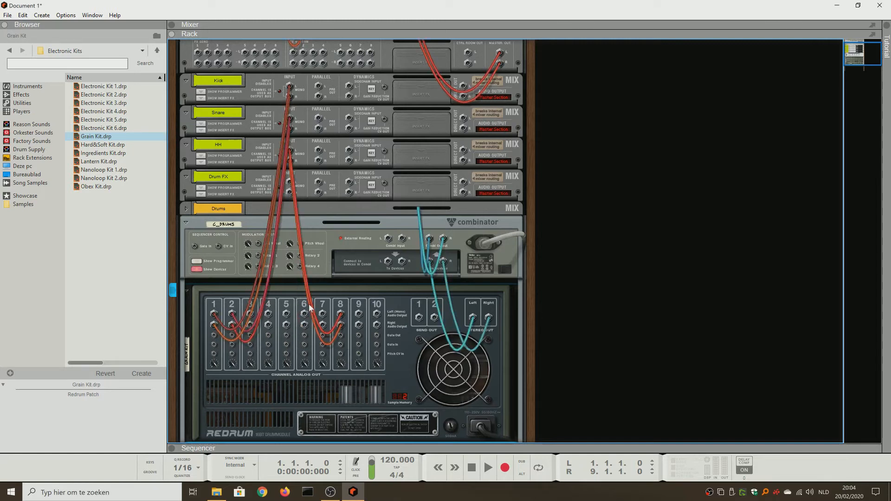
# Add a Spider Audio Merger & Splitter under the Drum FX mix channel and place a second one beside it.
pyautogui.click(223, 221)
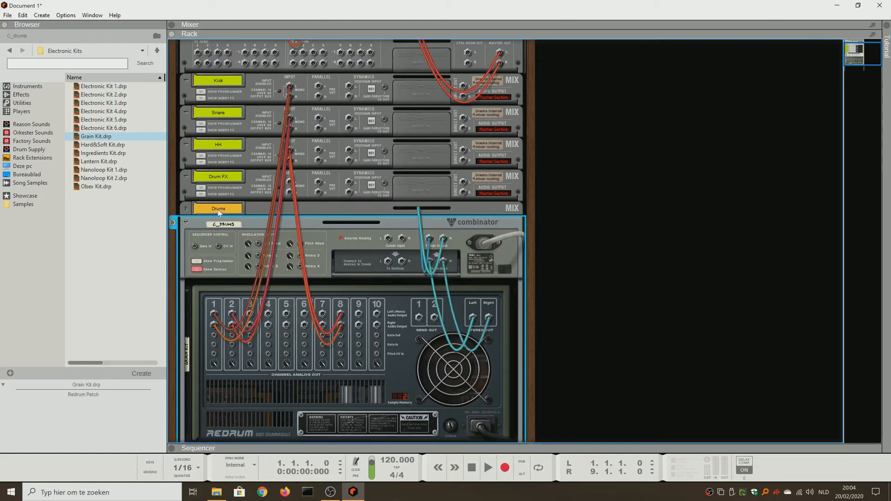
pyautogui.click(216, 199)
pyautogui.rightClick(194, 188)
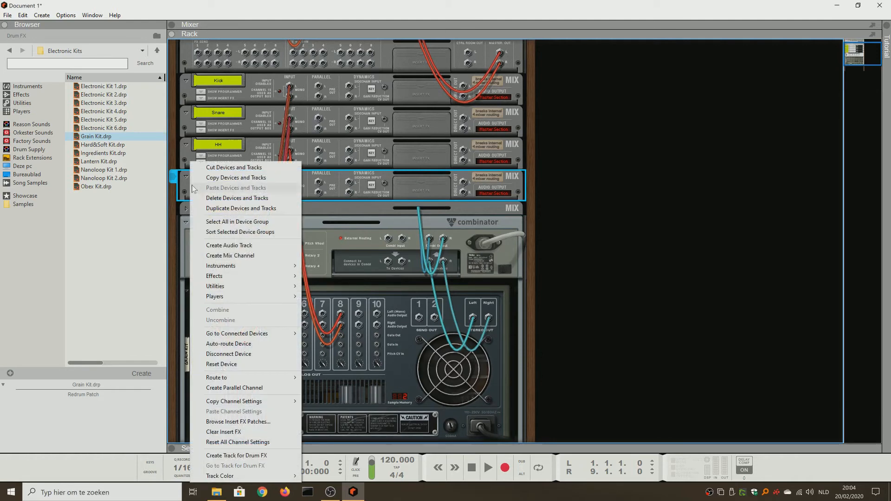
pyautogui.moveTo(260, 286)
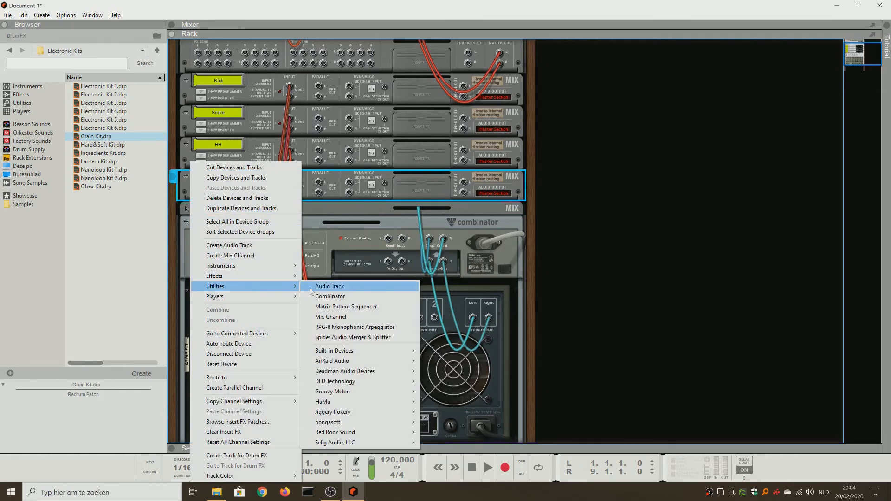
pyautogui.moveTo(379, 352)
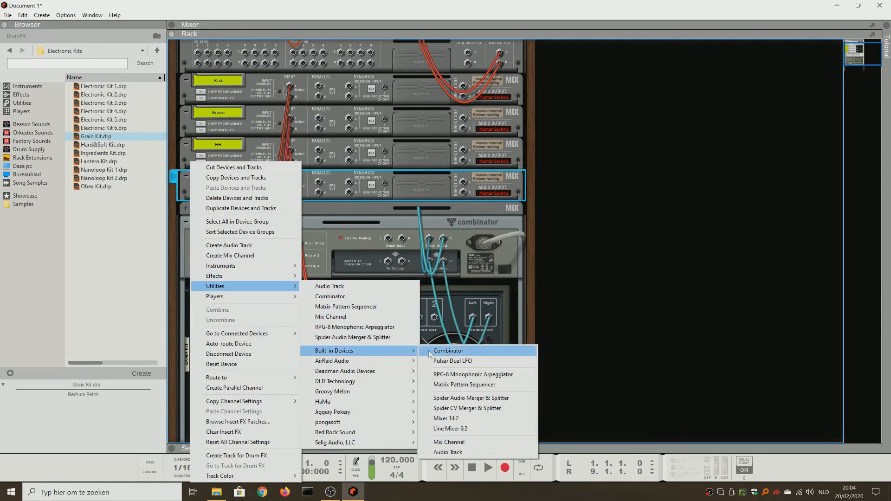
pyautogui.click(497, 399)
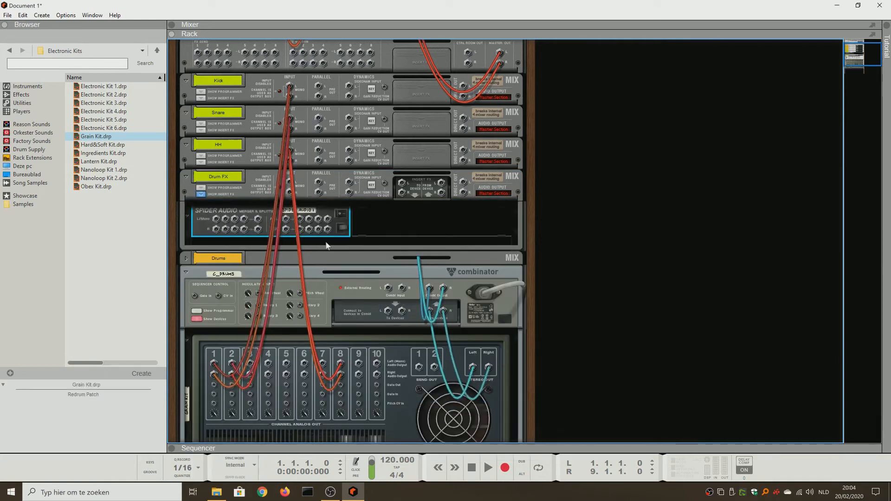
pyautogui.moveTo(264, 214); pyautogui.dragTo(408, 229)
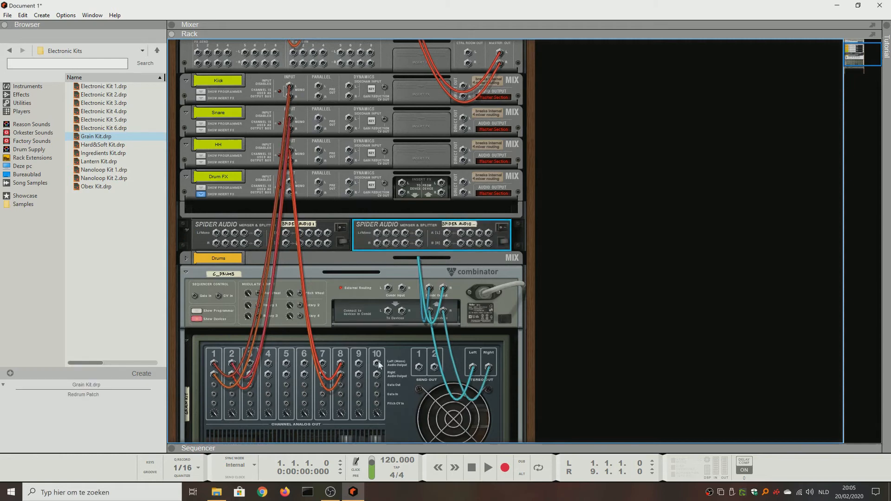
# Cable Redrum's channels 10, 4 and 5 into the first Spider Audio's merger inputs, and channel 6 to the Drum FX input.
pyautogui.moveTo(378, 362); pyautogui.dragTo(244, 233)
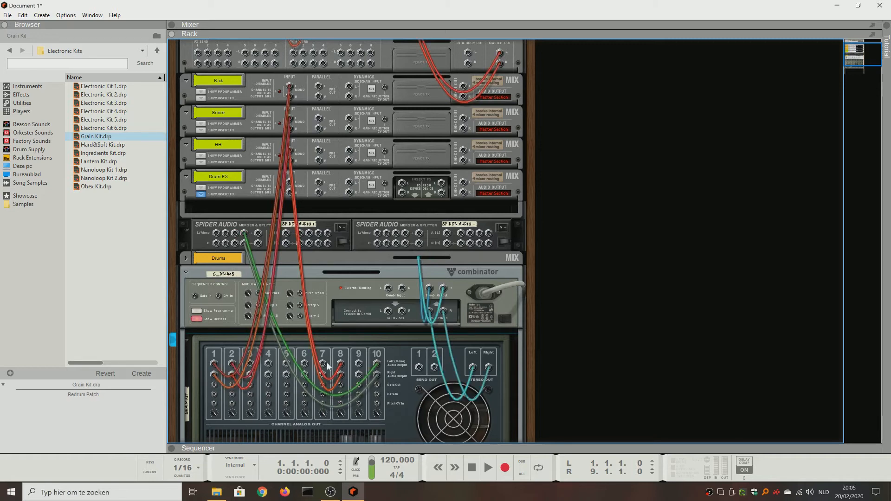
pyautogui.moveTo(267, 360); pyautogui.dragTo(216, 232)
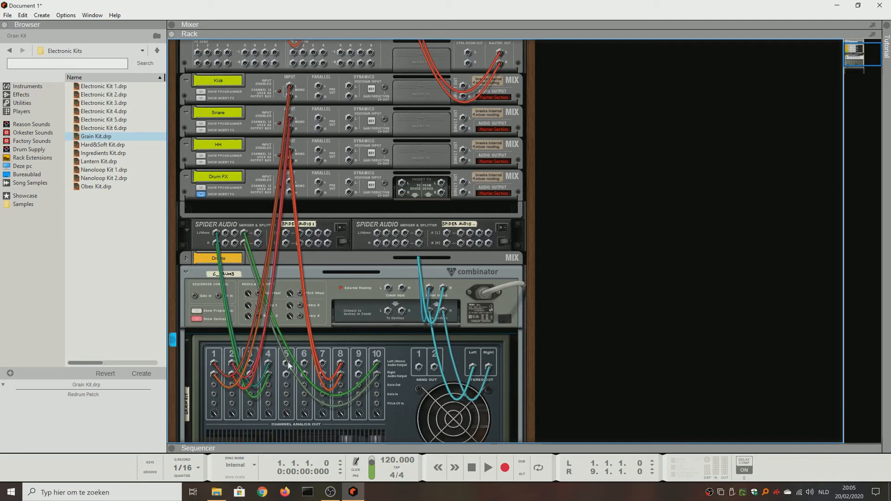
pyautogui.moveTo(287, 362); pyautogui.dragTo(228, 236)
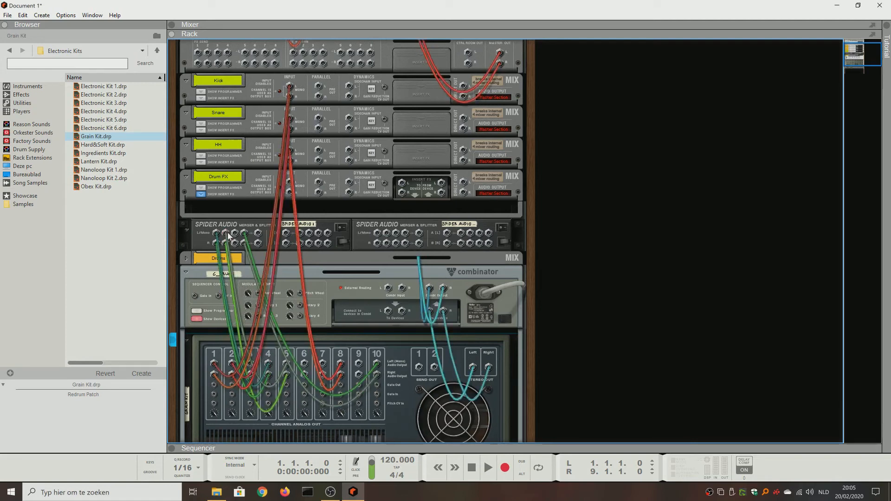
pyautogui.moveTo(304, 366); pyautogui.dragTo(292, 185)
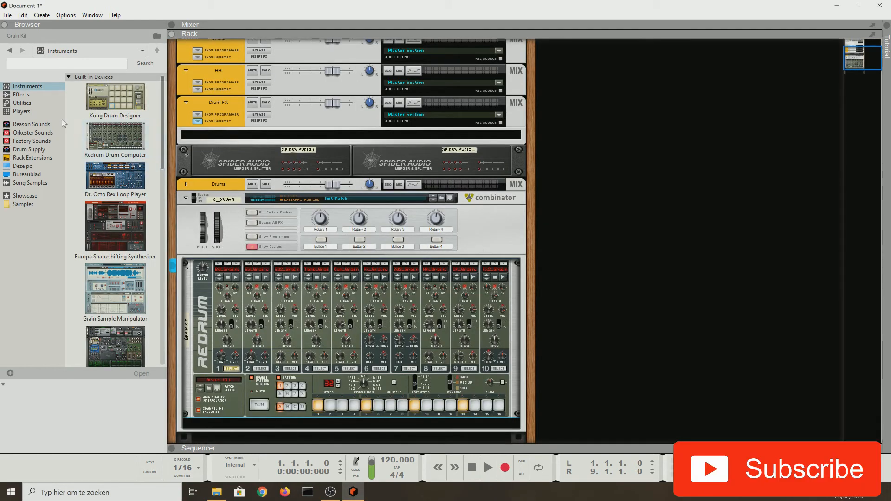
# Add a Pulveriser Demolition effect below the Redrum, and play the song briefly to hear the result.
pyautogui.click(37, 94)
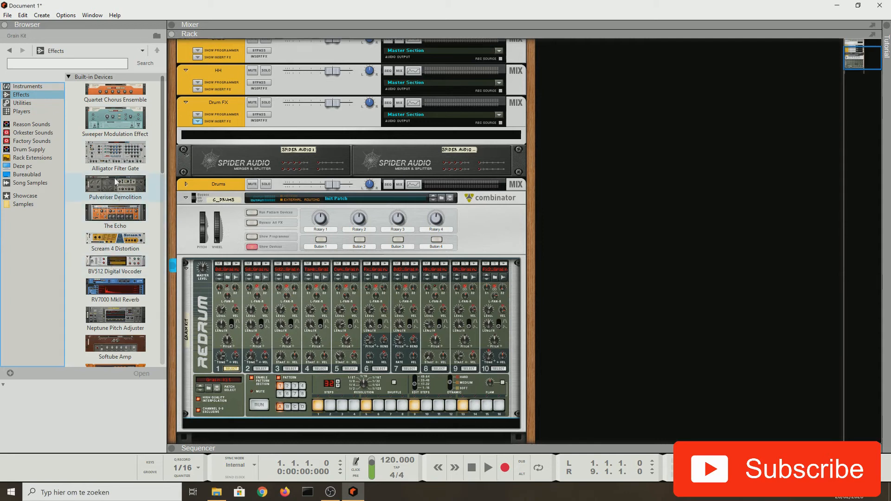
pyautogui.moveTo(115, 182)
pyautogui.mouseDown()
pyautogui.moveTo(186, 298)
pyautogui.moveTo(273, 394)
pyautogui.moveTo(268, 413)
pyautogui.mouseUp()
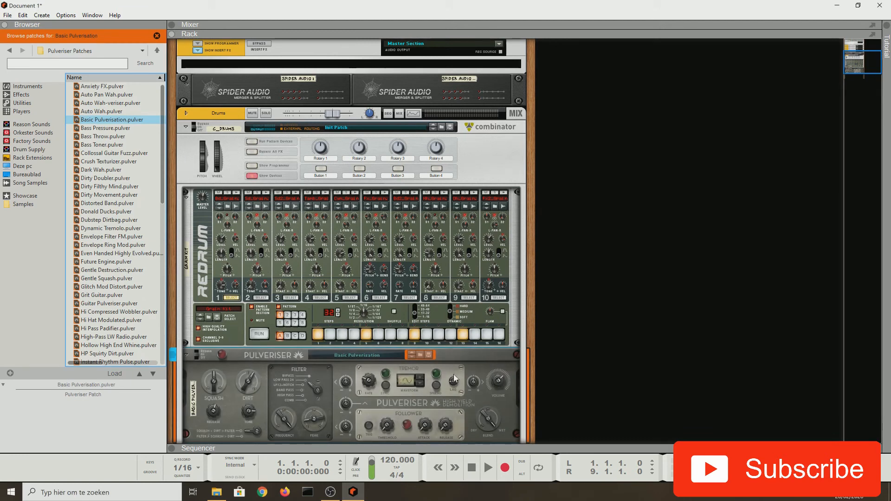
pyautogui.click(489, 467)
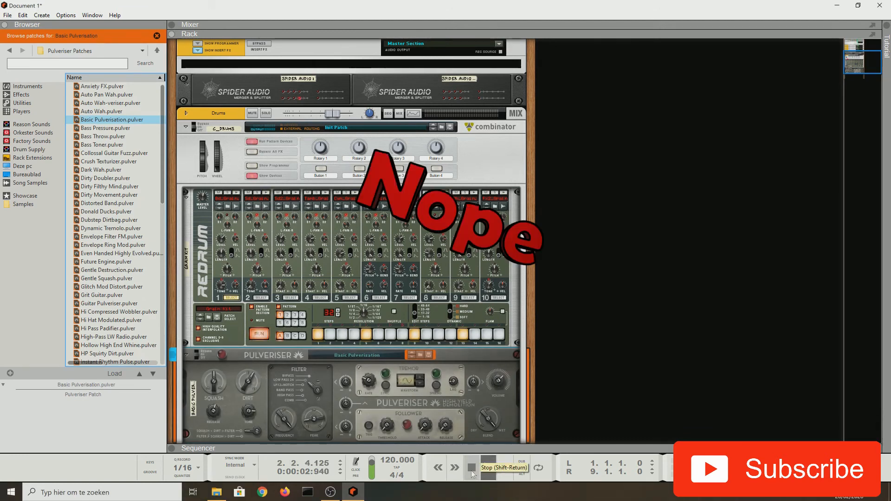
pyautogui.click(471, 471)
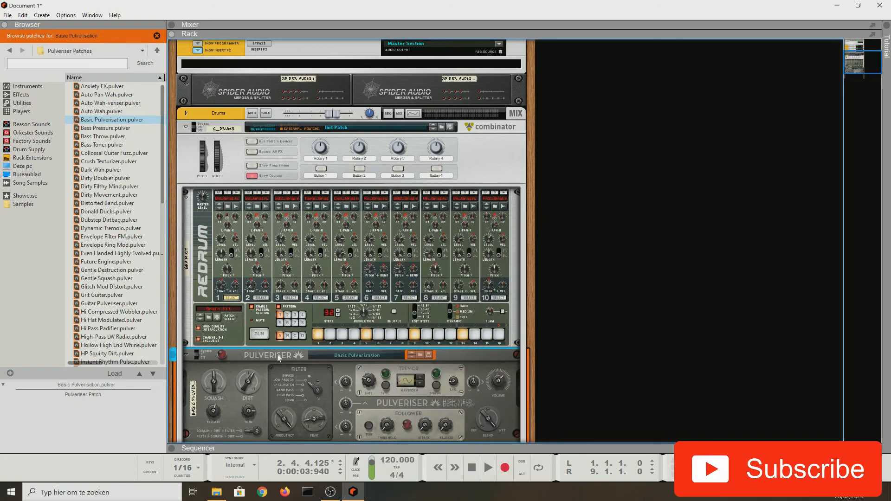
# Disconnect the Redrum's stereo output from the Pulveriser, and cable the Kick, Snare, HH and Drum FX direct outputs into the second Spider Audio's merger inputs.
pyautogui.press('Tab')
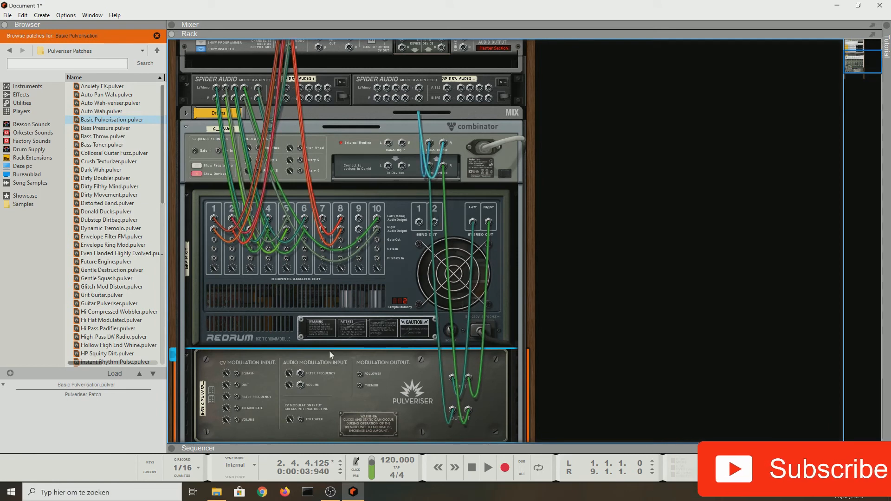
pyautogui.moveTo(451, 378); pyautogui.dragTo(435, 372)
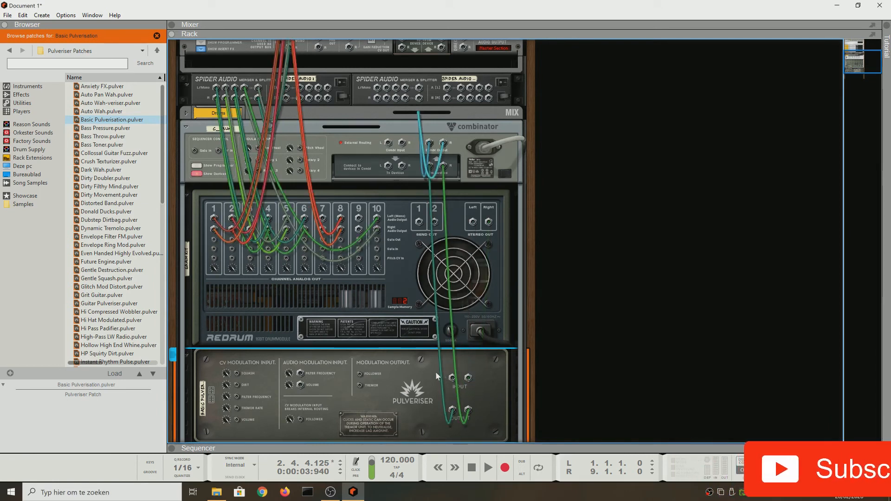
pyautogui.scroll(5, 392, 280)
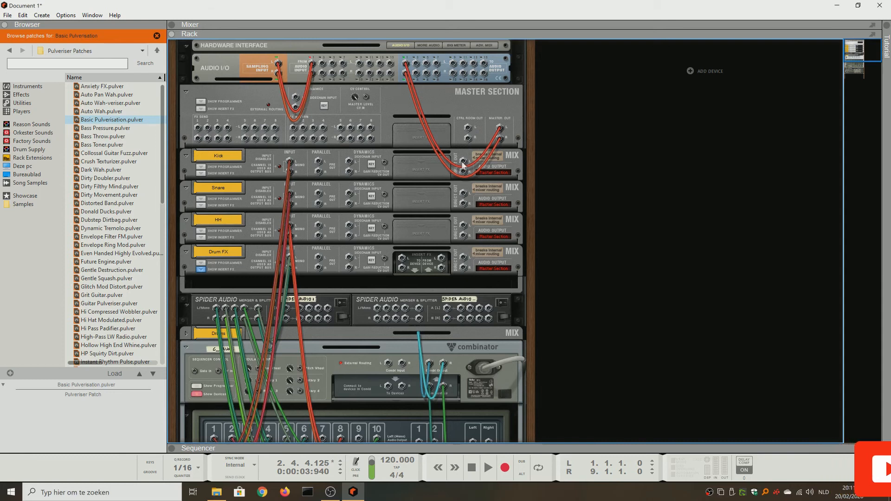
pyautogui.moveTo(463, 161); pyautogui.dragTo(377, 308)
pyautogui.moveTo(464, 192); pyautogui.dragTo(386, 307)
pyautogui.moveTo(464, 225); pyautogui.dragTo(396, 307)
pyautogui.moveTo(464, 258); pyautogui.dragTo(407, 308)
# Cable the second Spider Audio's merged output to the Pulveriser's audio input and return to the front of the rack.
pyautogui.scroll(-4, 418, 260)
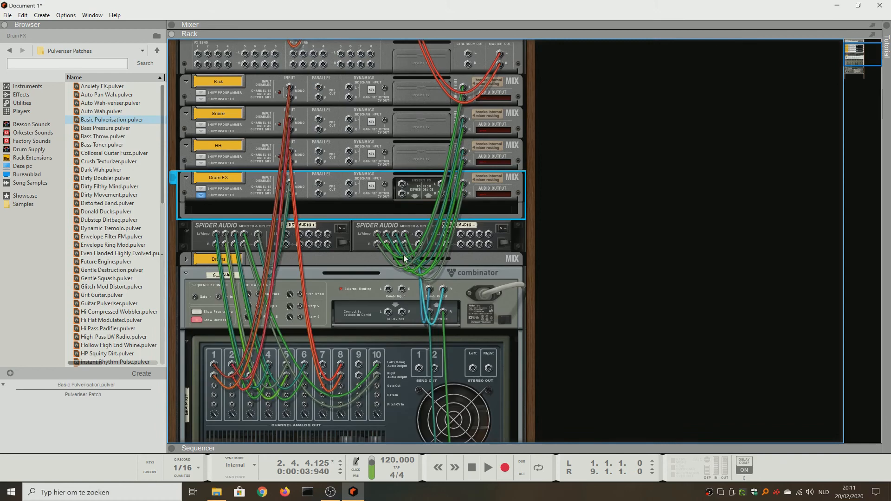
pyautogui.moveTo(419, 160); pyautogui.dragTo(458, 363)
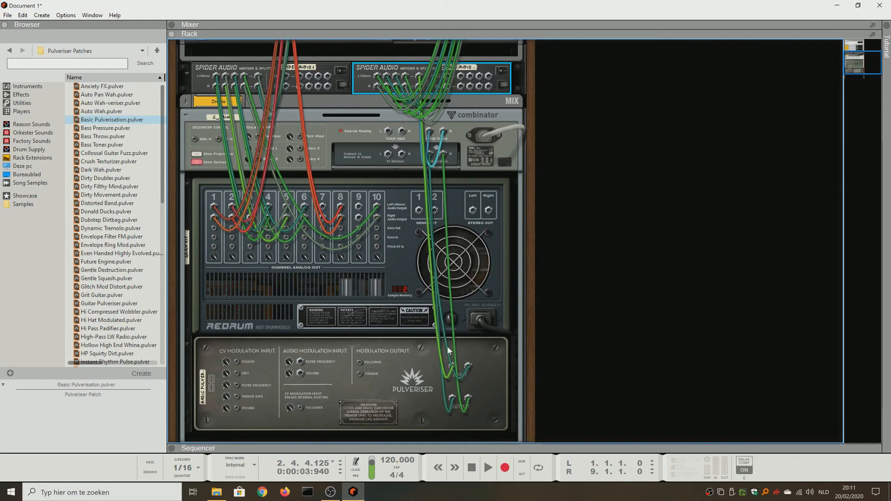
pyautogui.press('Tab')
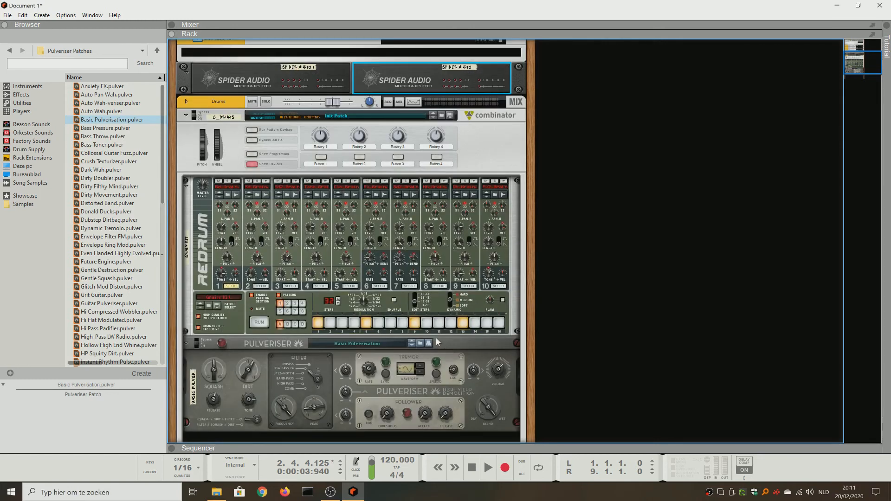
# Run the Redrum pattern while switching the Pulveriser's bypass mode, and lower the Drums mix channel's level slightly.
pyautogui.moveTo(487, 408)
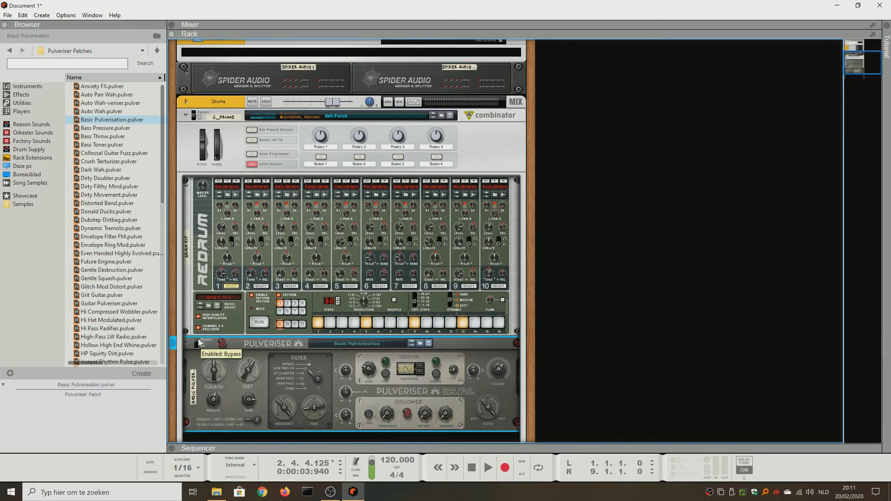
pyautogui.click(257, 323)
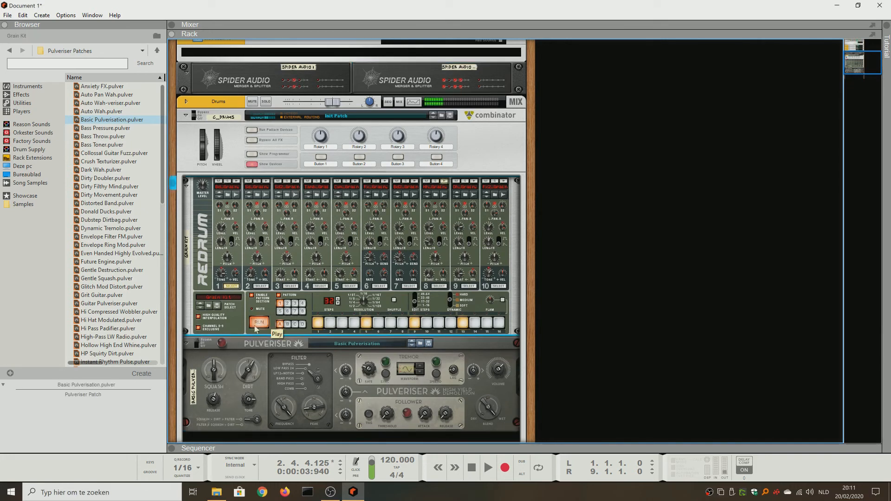
pyautogui.click(197, 346)
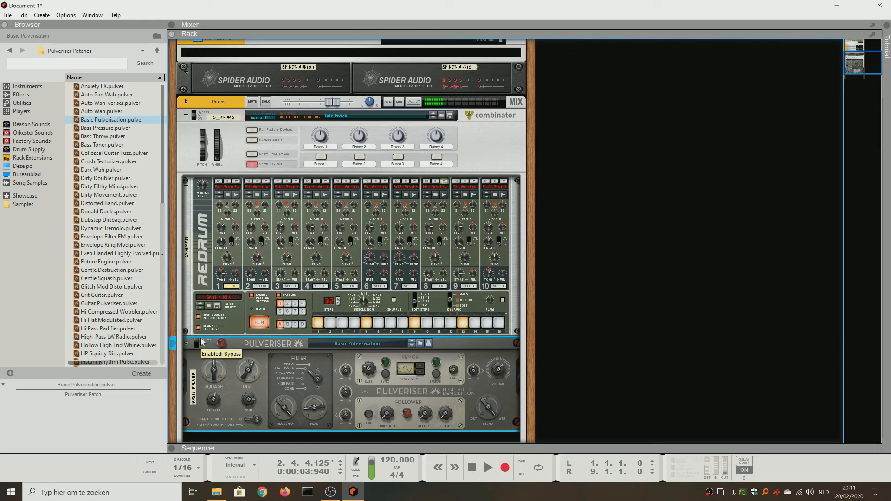
pyautogui.moveTo(331, 100); pyautogui.dragTo(322, 100)
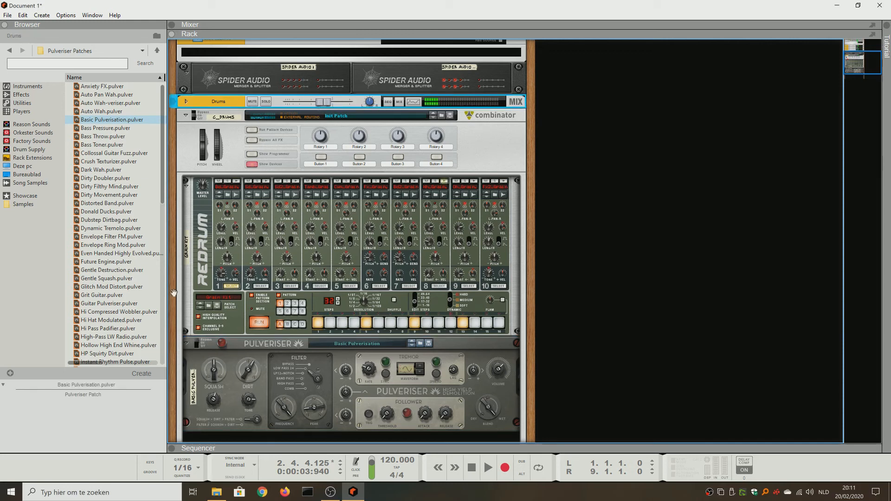
# Load the Put On Drum Machines patch into the Pulveriser and switch its bypass mode to compare the sound.
pyautogui.click(114, 255)
pyautogui.scroll(-8, 114, 259)
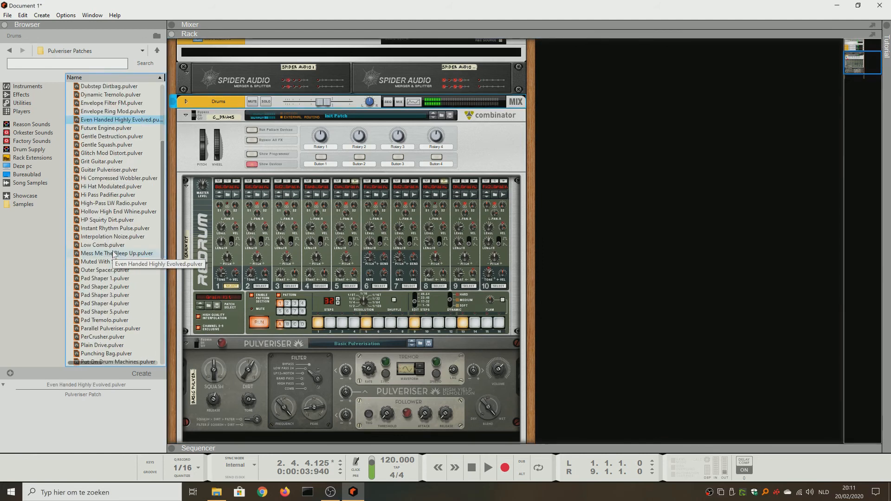
pyautogui.click(113, 297)
pyautogui.moveTo(113, 301); pyautogui.dragTo(317, 392)
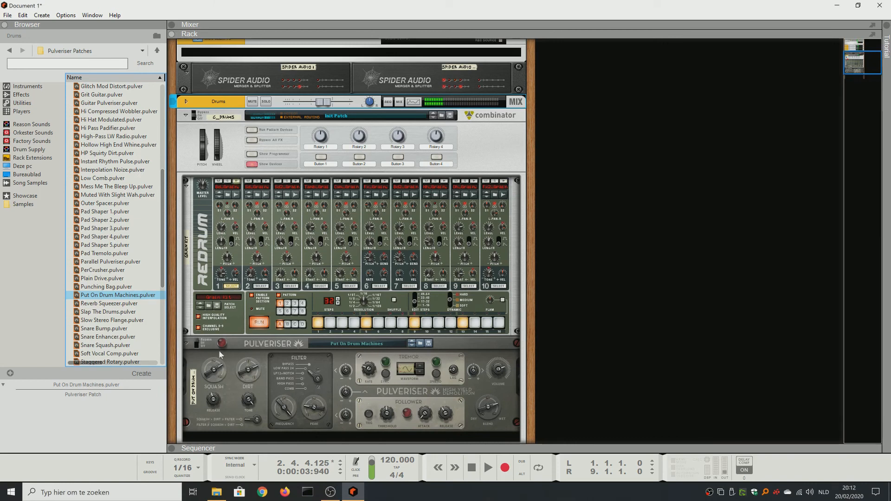
pyautogui.click(197, 344)
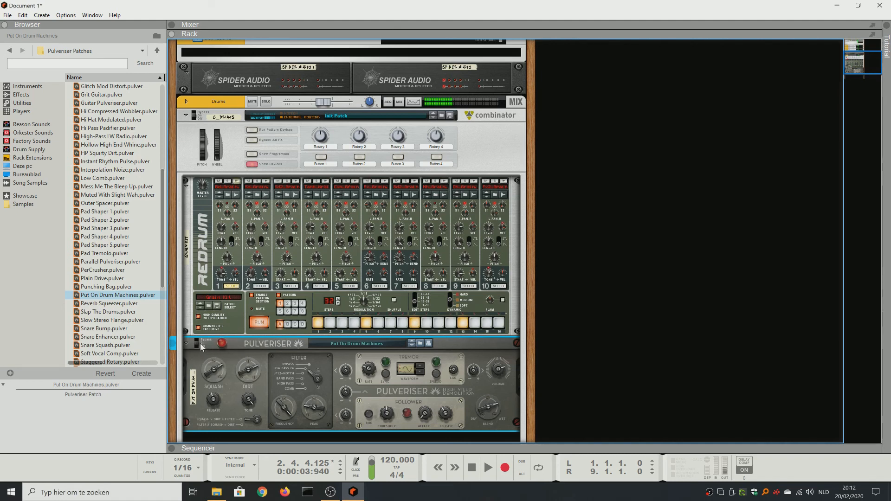
# Save the song as MyFirstBeat in the Reason Songs folder.
pyautogui.click(8, 15)
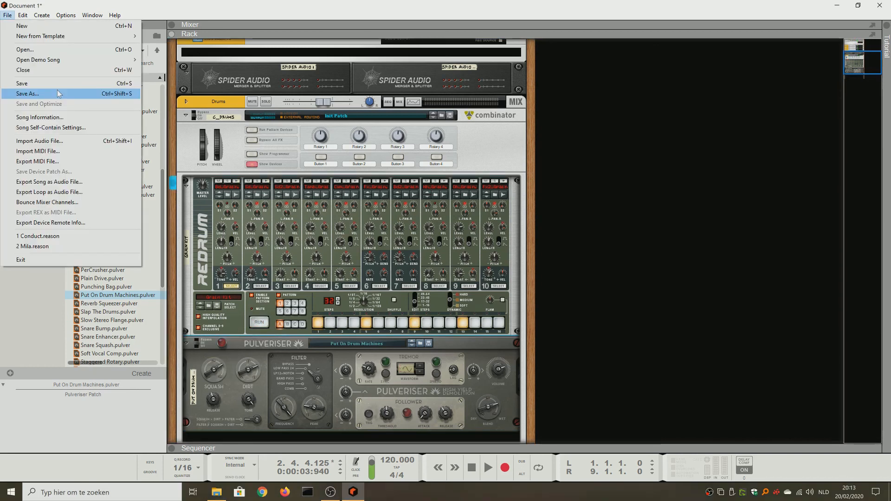
pyautogui.click(28, 91)
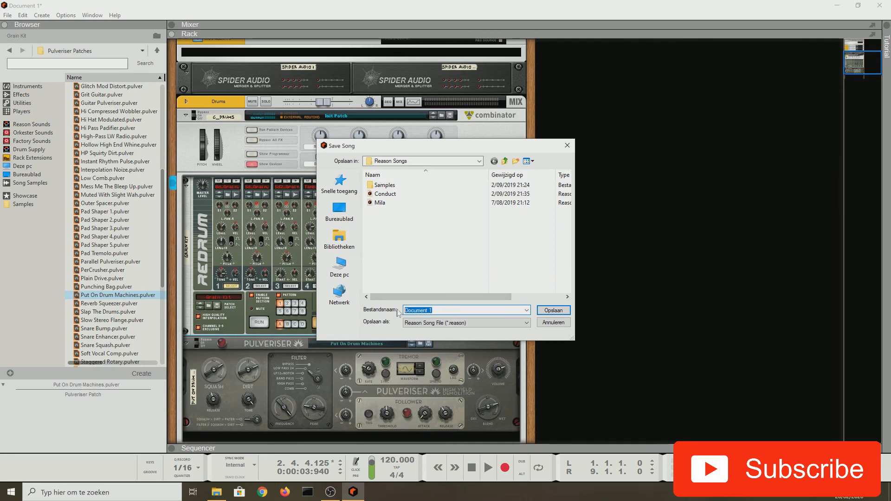
pyautogui.write('MyFirstBeat')
pyautogui.click(552, 310)
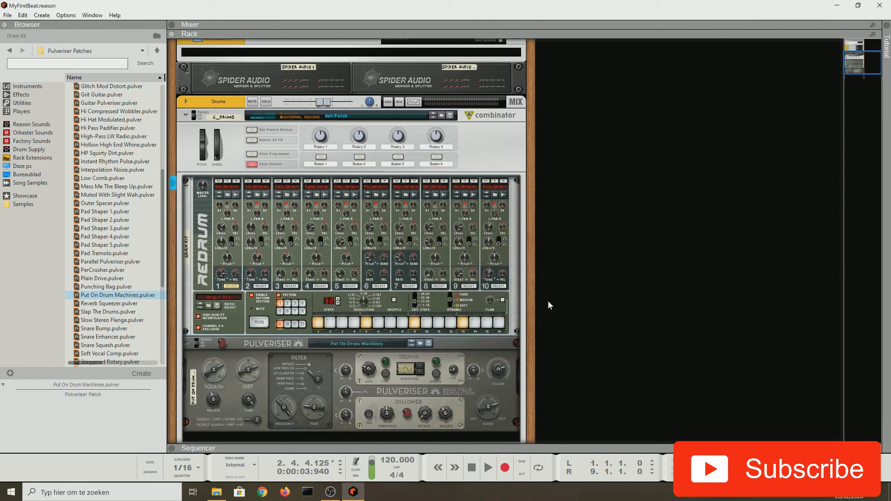